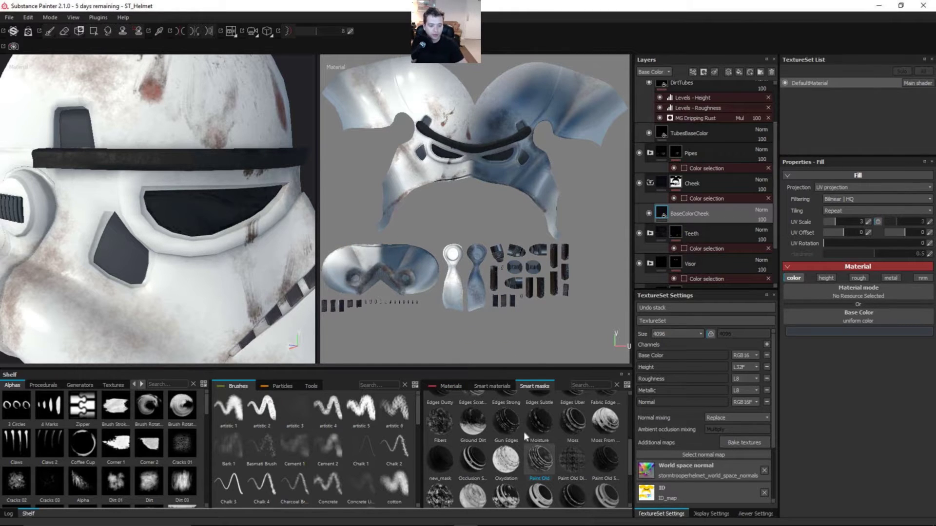
Add the Plastic Soft Dirty smart material inside the Cheek group, above BaseColorCheek
left_click(499, 386)
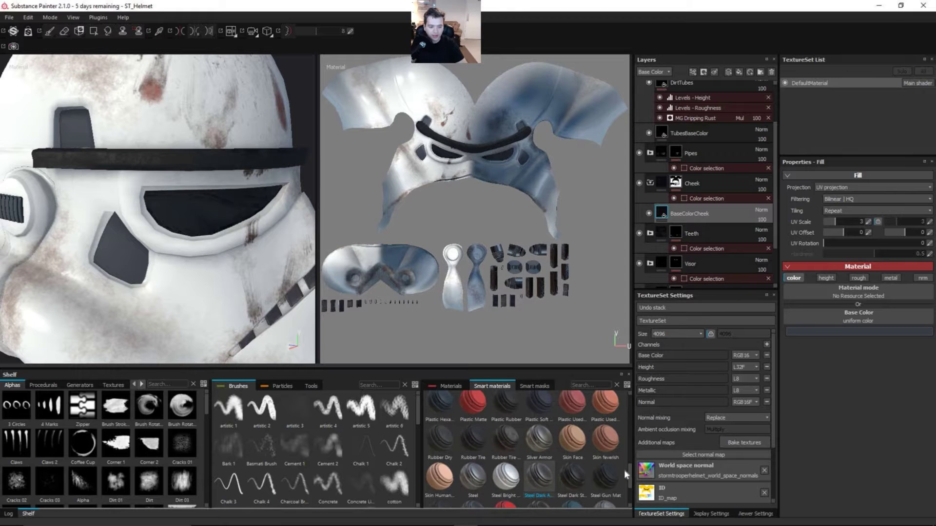
scroll(627, 469, "up", 3)
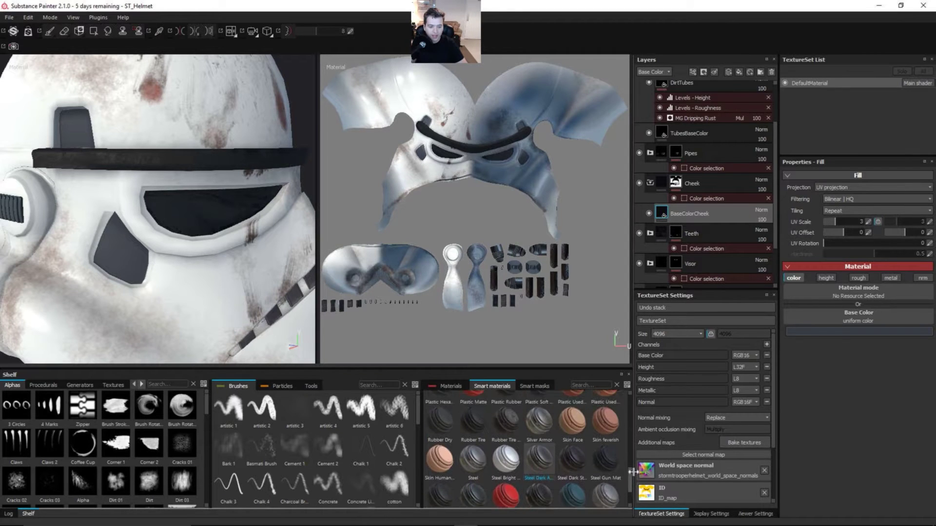
scroll(567, 454, "down", 1)
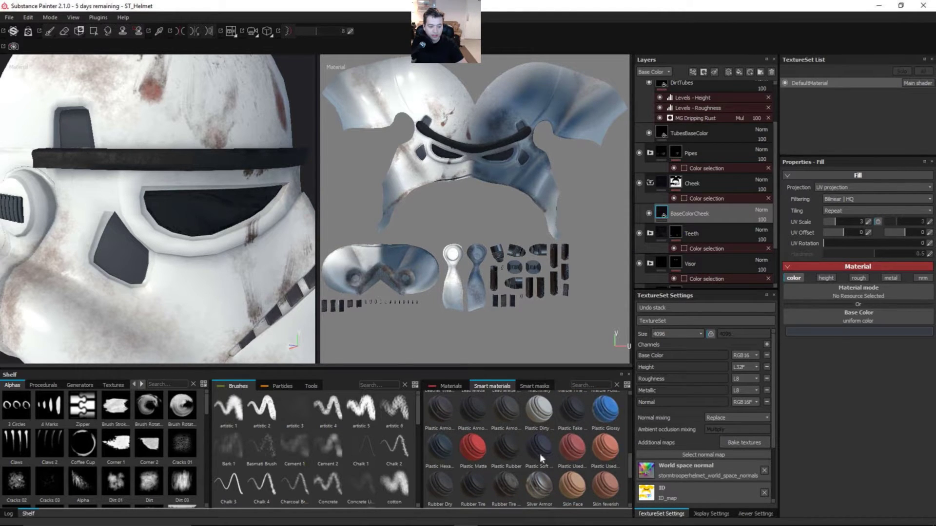
mouse_move(539, 447)
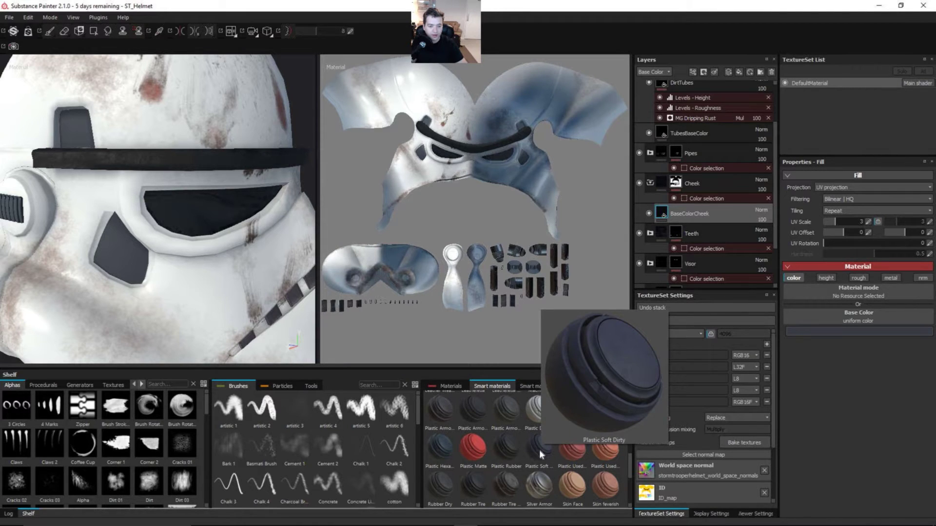
left_click_drag(536, 449, 703, 185)
left_click_drag(709, 238, 709, 212)
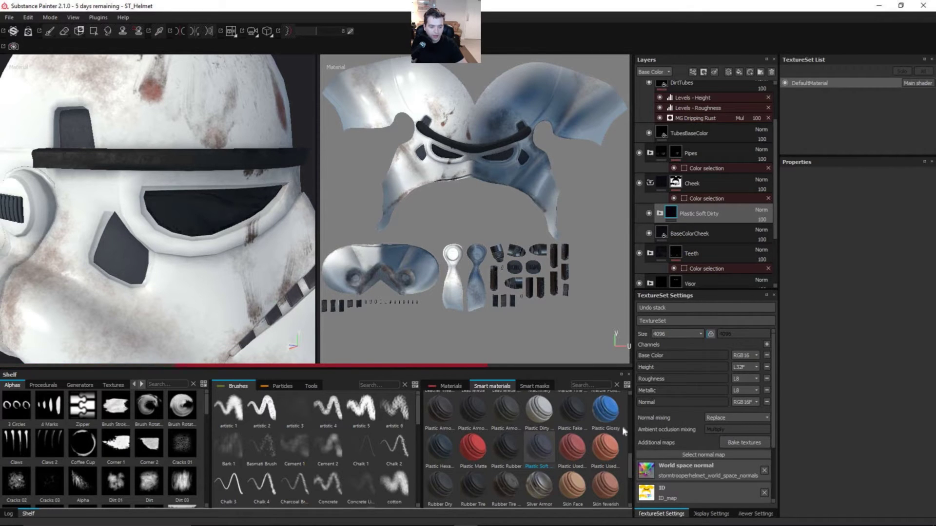
left_click_drag(629, 462, 631, 478)
scroll(631, 475, "down", 2)
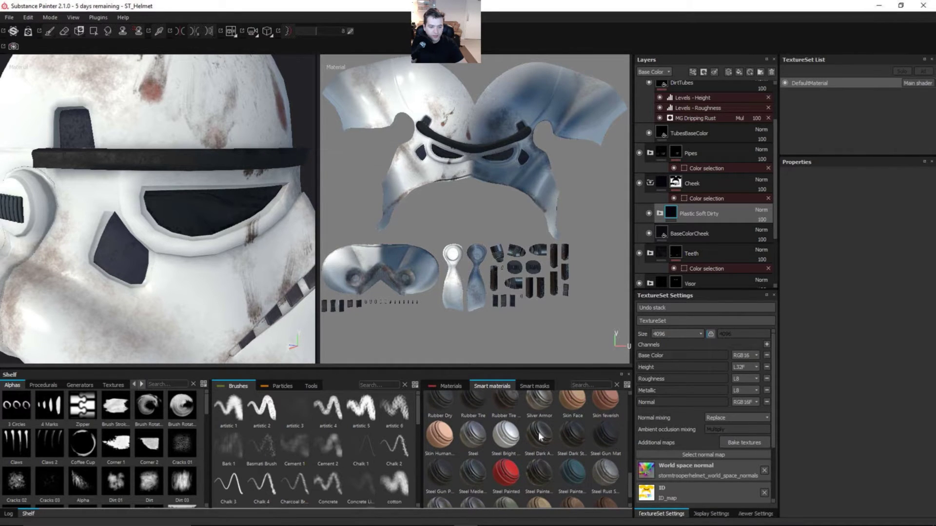
Place a Steel Dark Aged smart material layer directly above Plastic Soft Dirty in the Cheek group
left_click_drag(539, 437, 698, 185)
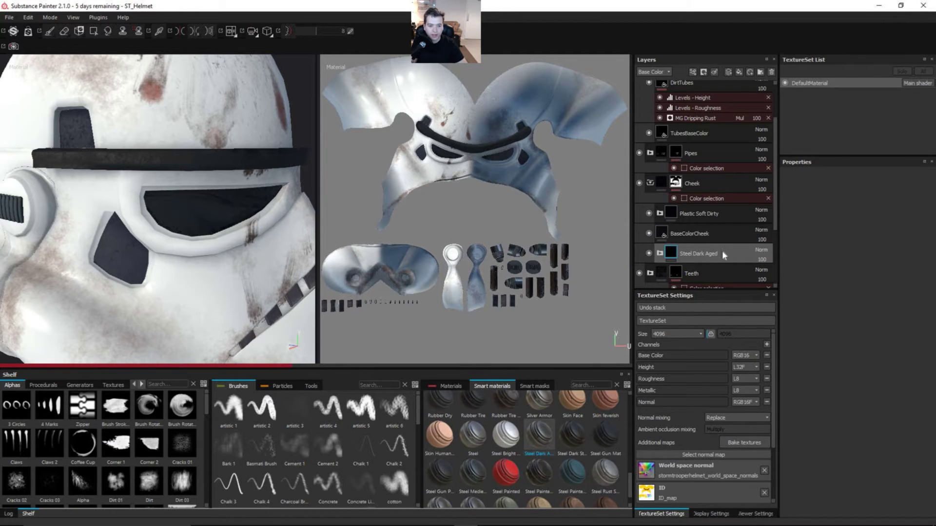
left_click_drag(721, 247, 662, 211)
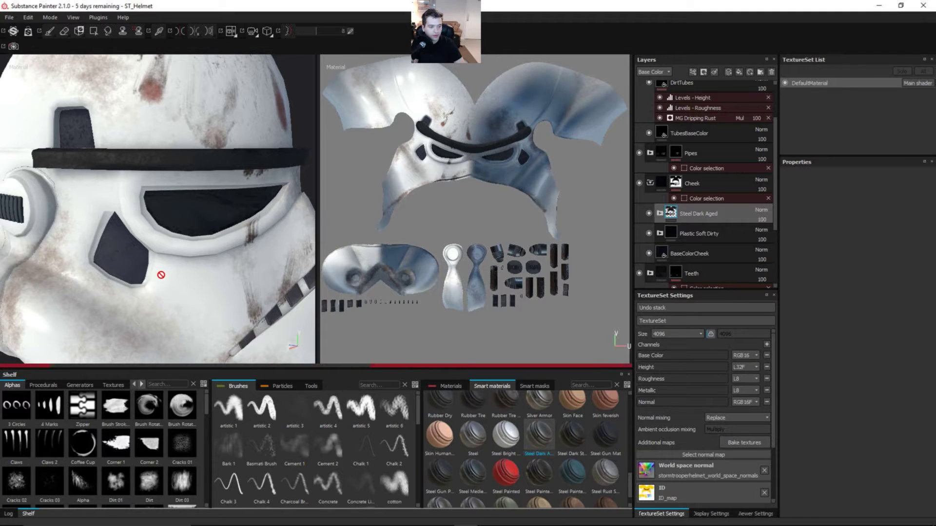
mouse_move(160, 274)
left_mouse_down("alt")
mouse_move(104, 261)
mouse_move(176, 247)
mouse_move(131, 266)
mouse_move(151, 202)
left_mouse_up("alt")
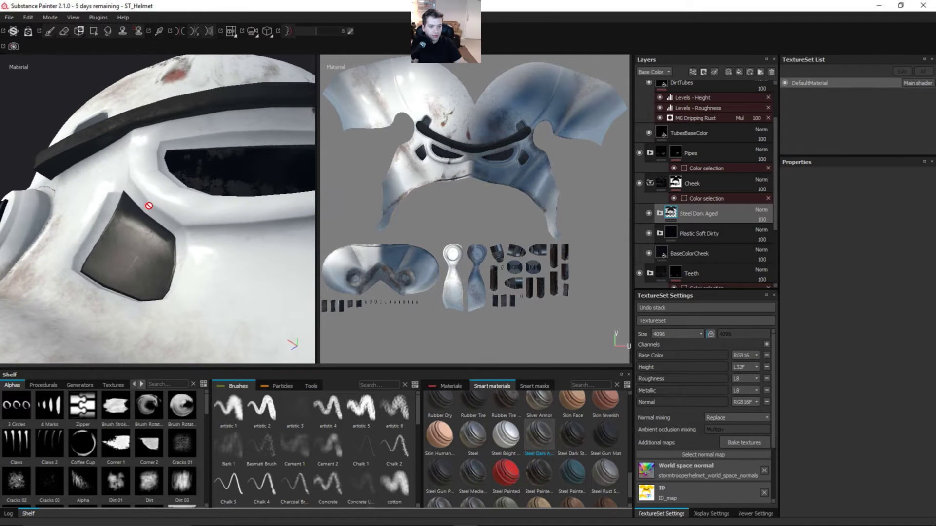
Add a black mask to the Steel Dark Aged layer and select that mask
right_click(729, 210)
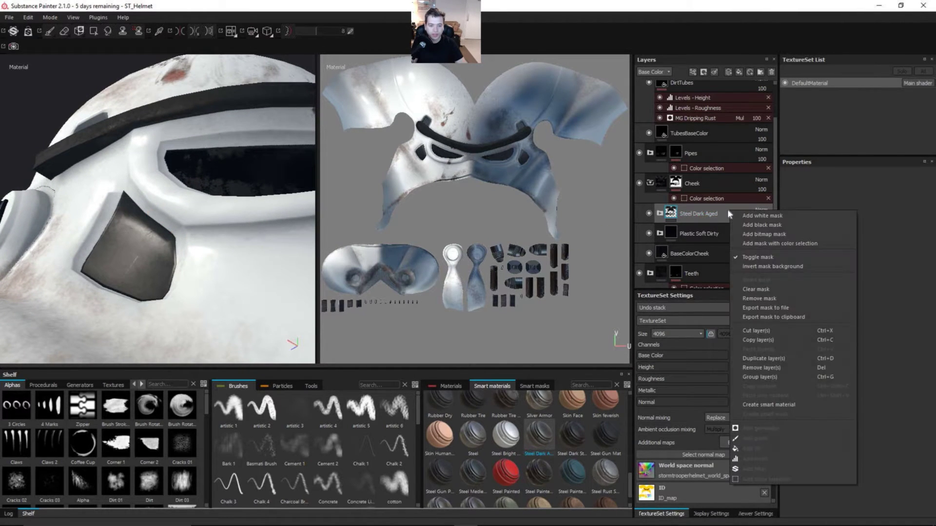
left_click(754, 225)
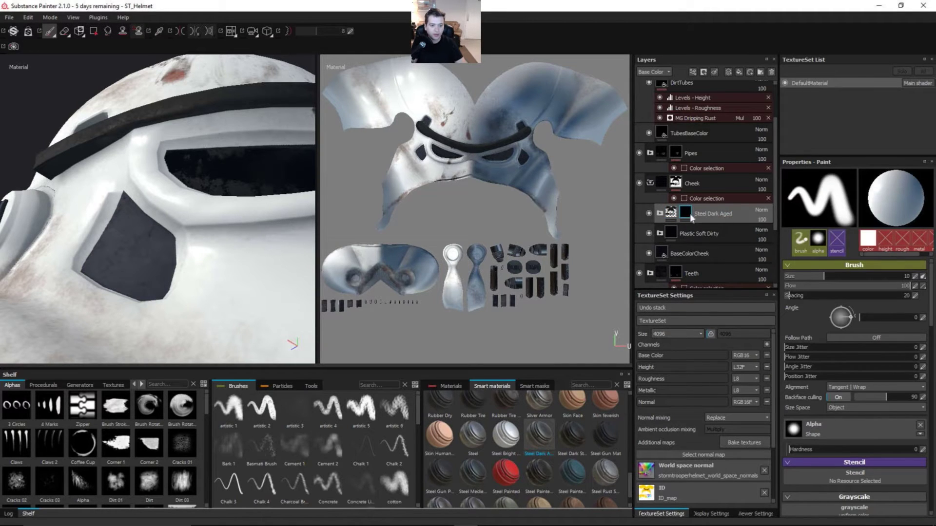
left_click(686, 216)
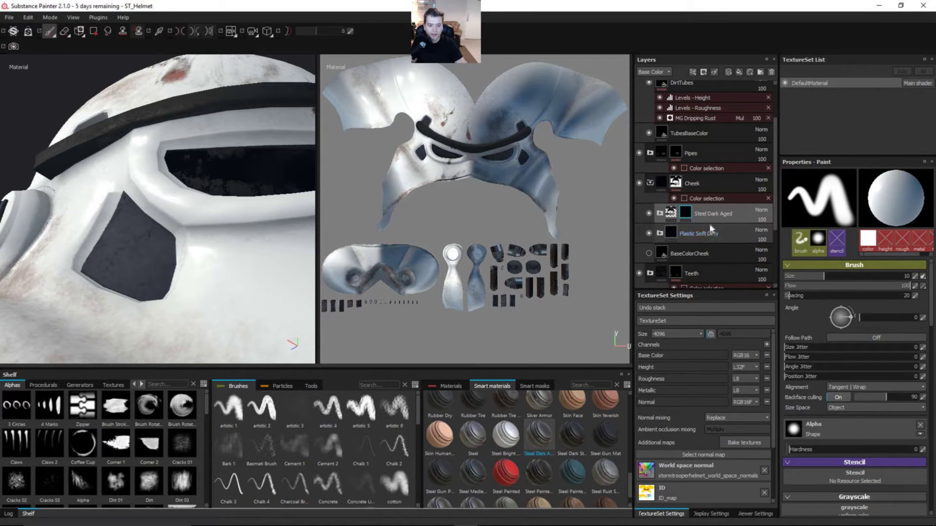
Apply the Paint Old smart mask to Steel Dark Aged and select its MG Mask Editor generator
left_click(532, 386)
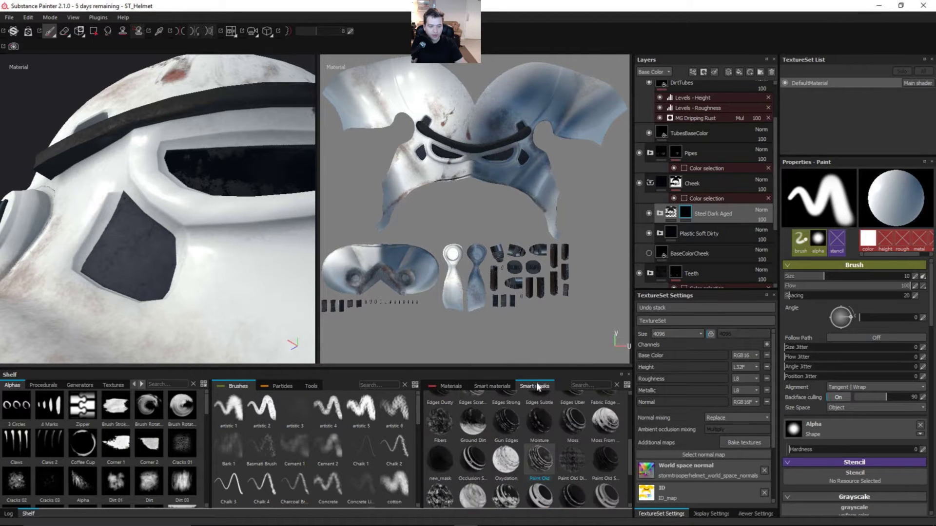
mouse_move(628, 443)
left_mouse_down()
mouse_move(629, 476)
mouse_move(640, 401)
left_mouse_up()
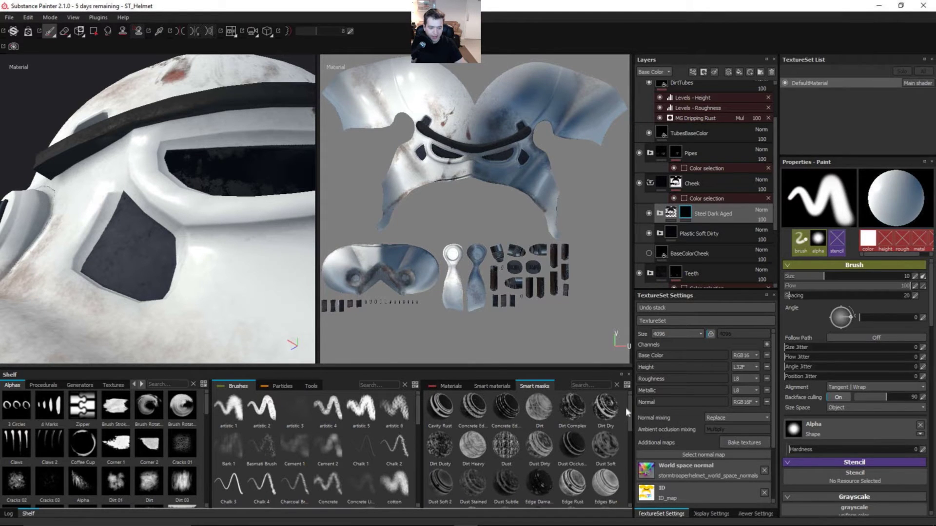
scroll(628, 409, "down", 3)
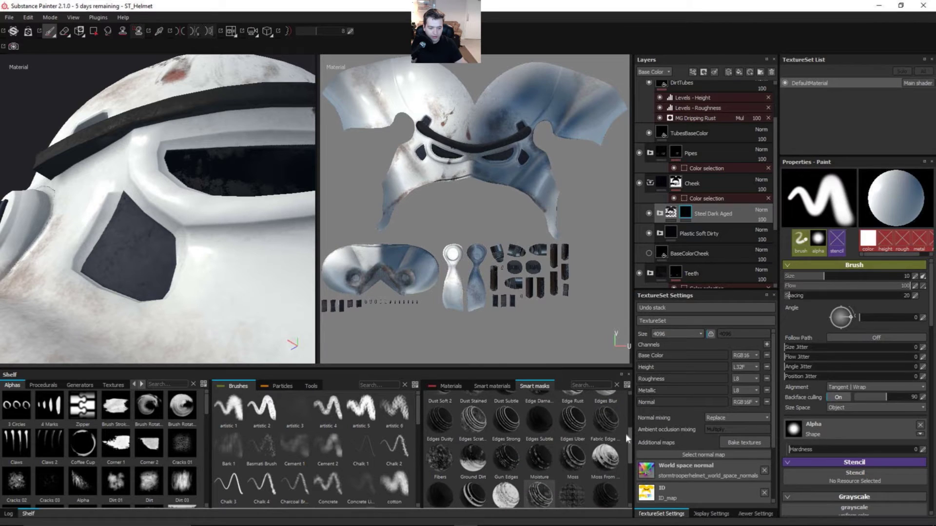
scroll(624, 434, "down", 2)
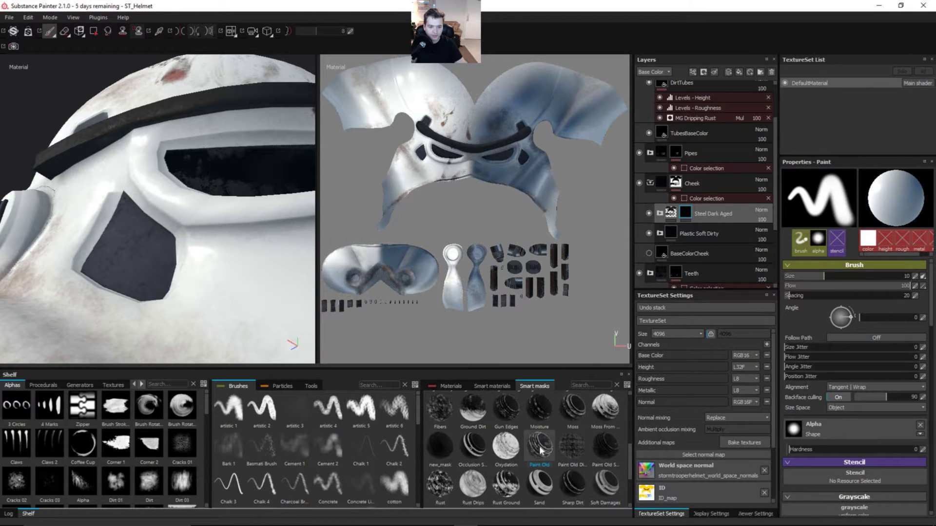
mouse_move(540, 451)
left_mouse_down()
mouse_move(600, 300)
mouse_move(679, 202)
mouse_move(689, 219)
left_mouse_up()
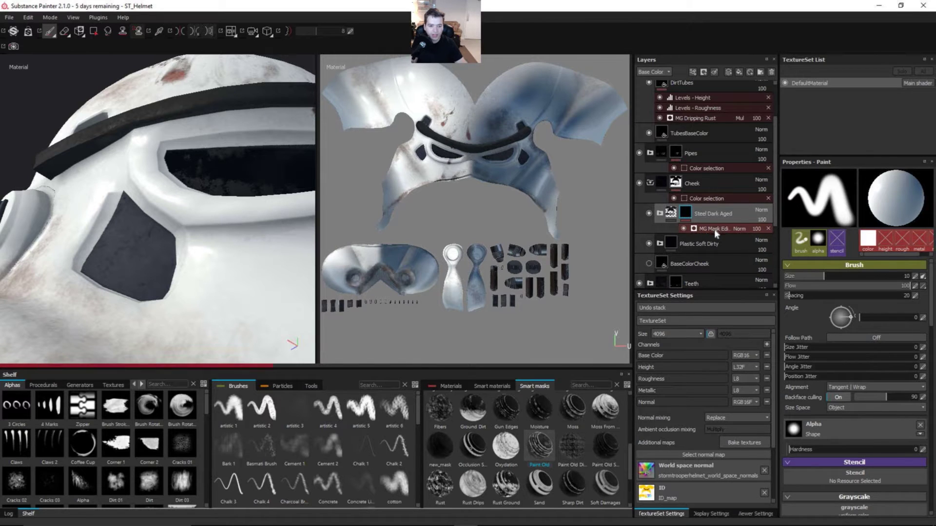
left_click(710, 229)
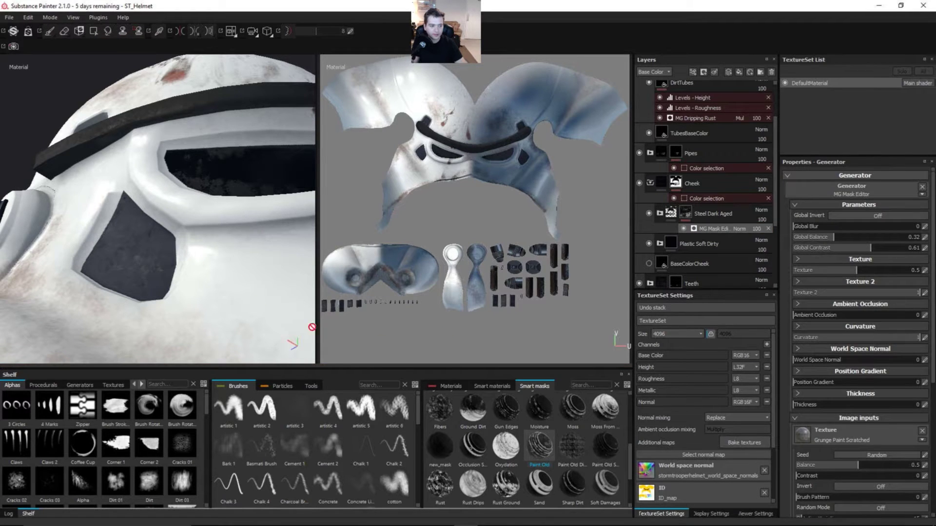
scroll(236, 299, "up", 4)
left_click_drag(253, 265, 173, 253, "alt")
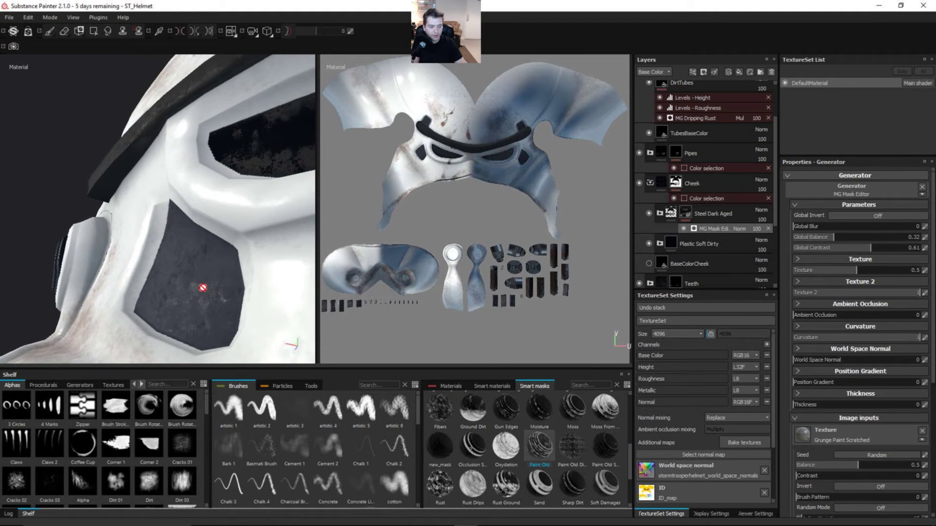
left_click_drag(187, 293, 181, 244, "alt")
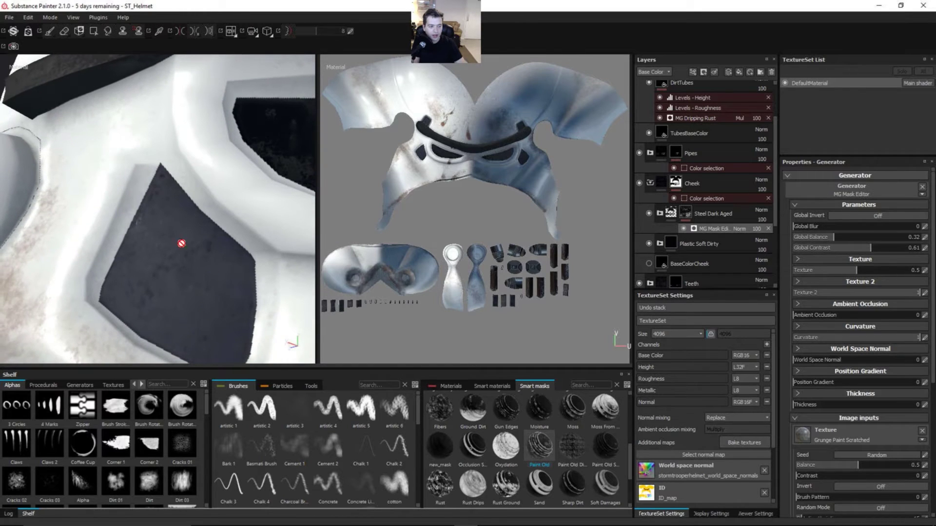
Show the Steel Dark Aged mask on its own and lower the generator's Texture weight from 0.5 to 0.33
left_click(686, 213, "alt")
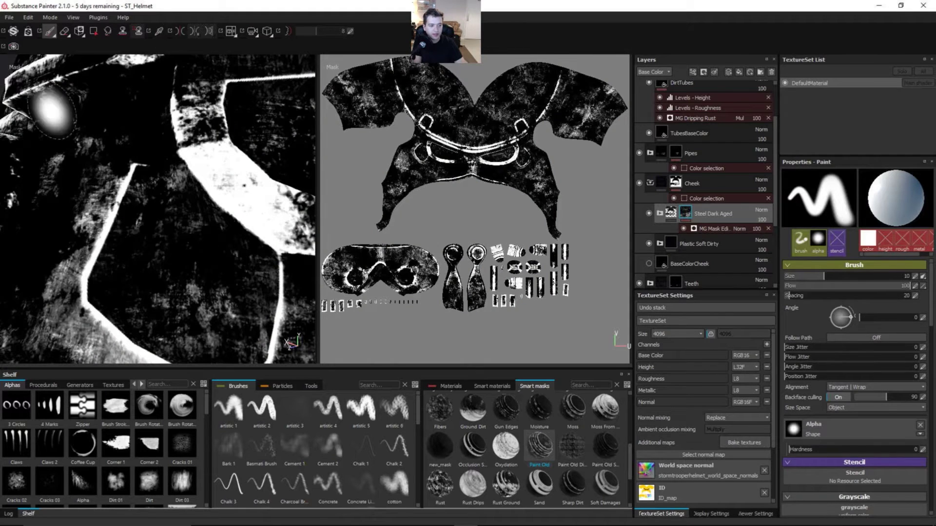
left_click_drag(215, 335, 190, 269, "alt")
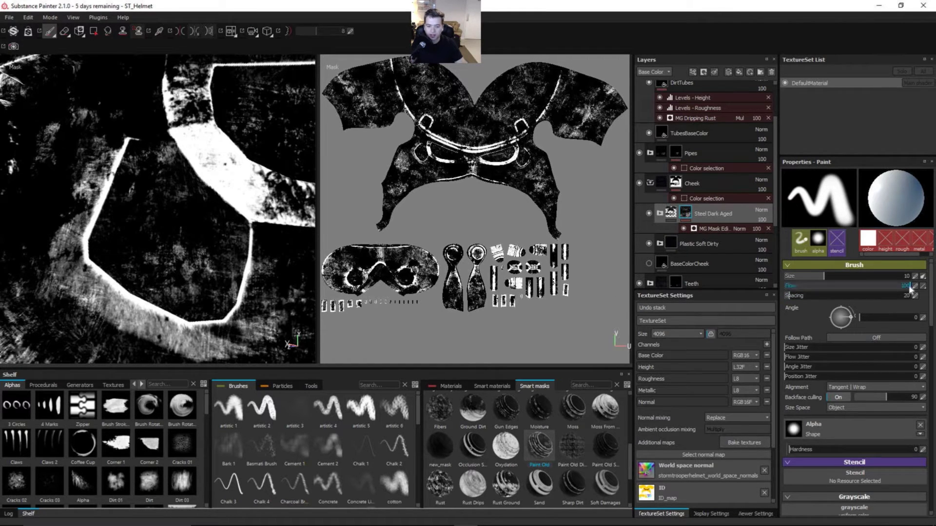
left_click(718, 229)
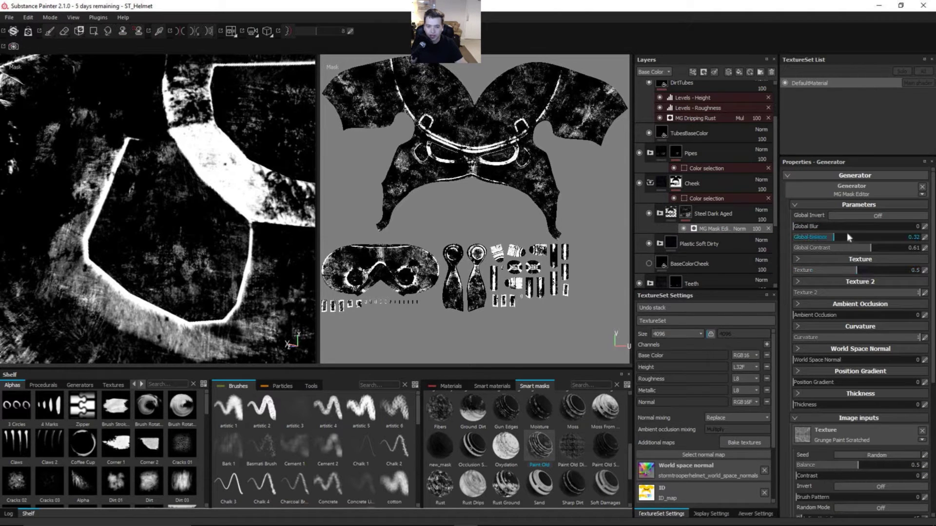
left_click(861, 260)
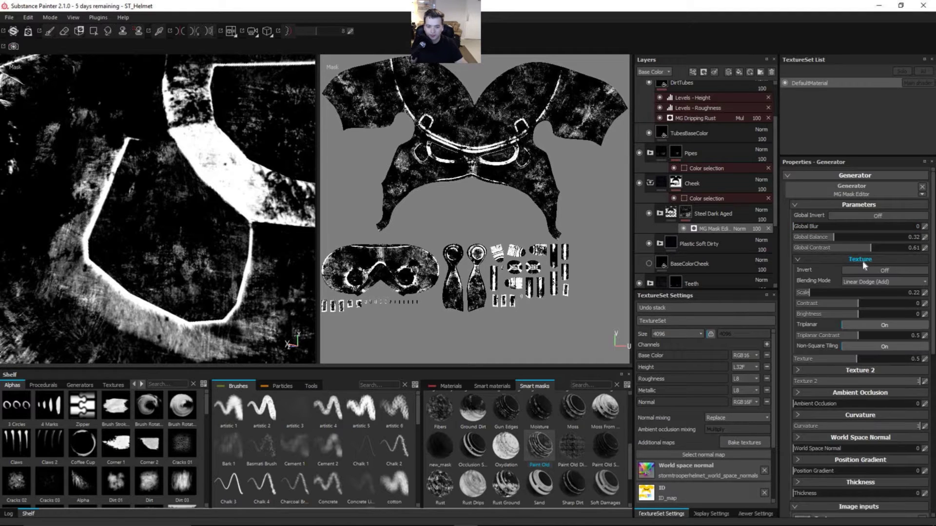
left_click(834, 257)
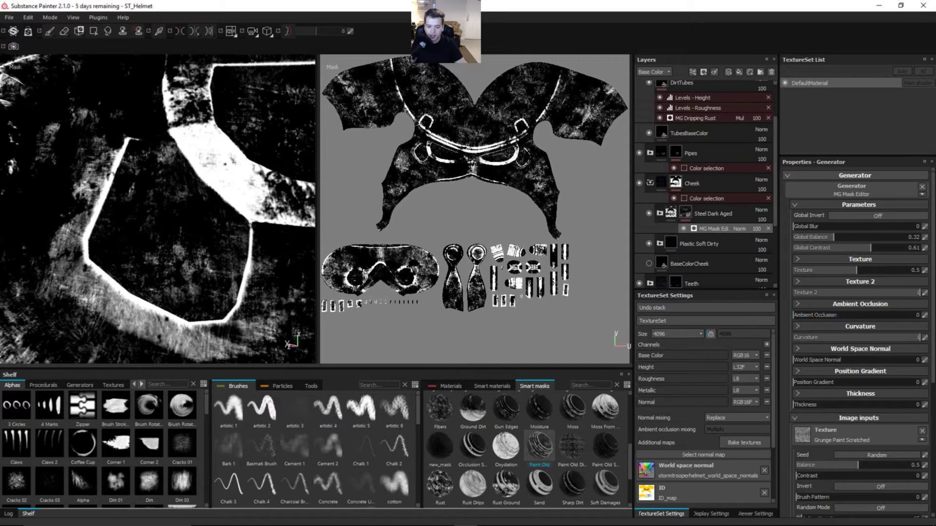
scroll(801, 488, "down", 1)
scroll(885, 325, "down", 4)
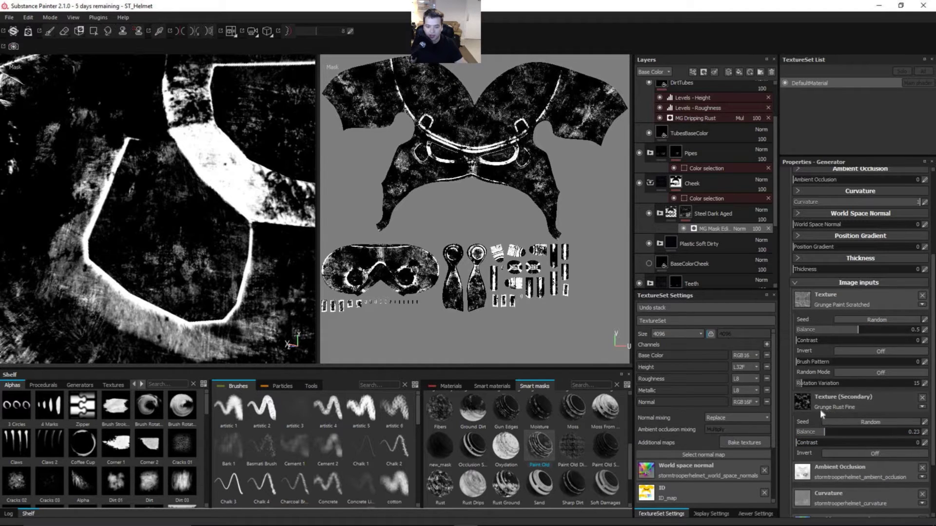
scroll(875, 260, "up", 5)
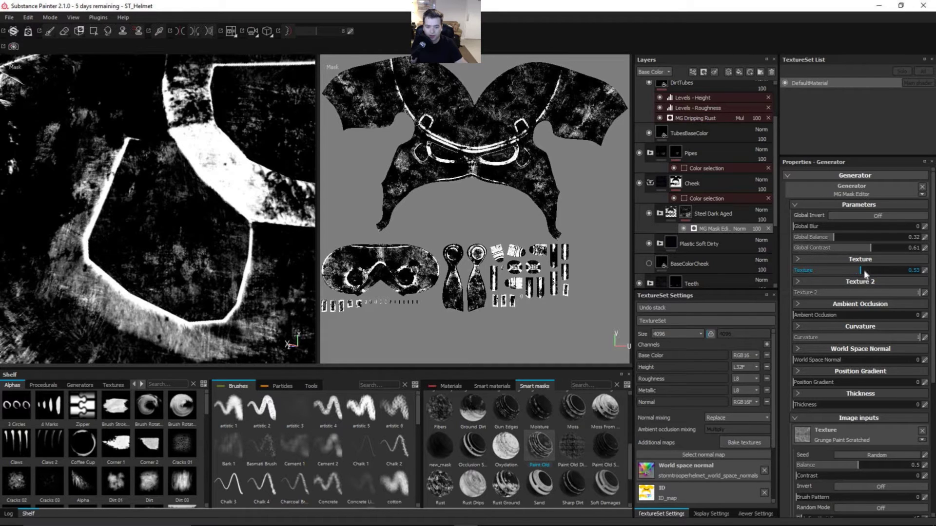
Raise the mask texture weight to 0.57 and set the grunge texture scale to 1.14
left_click(865, 269)
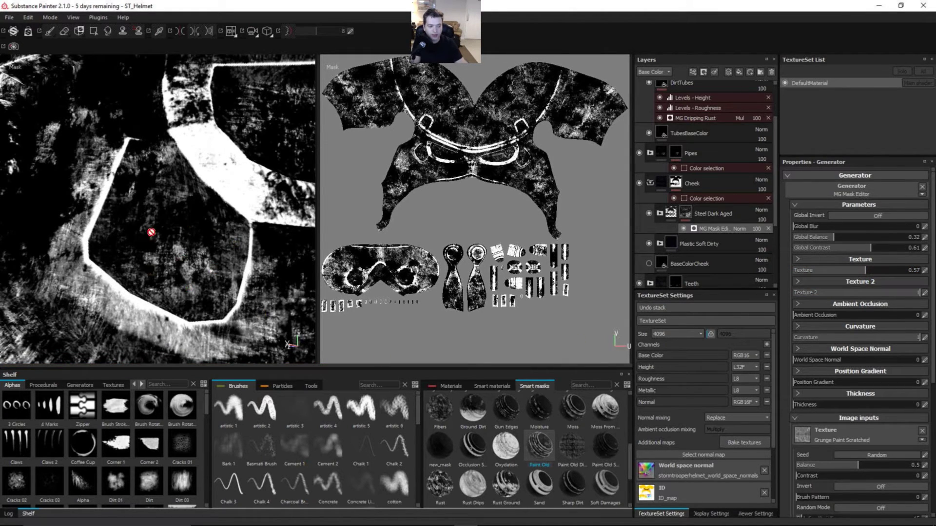
left_click(799, 256)
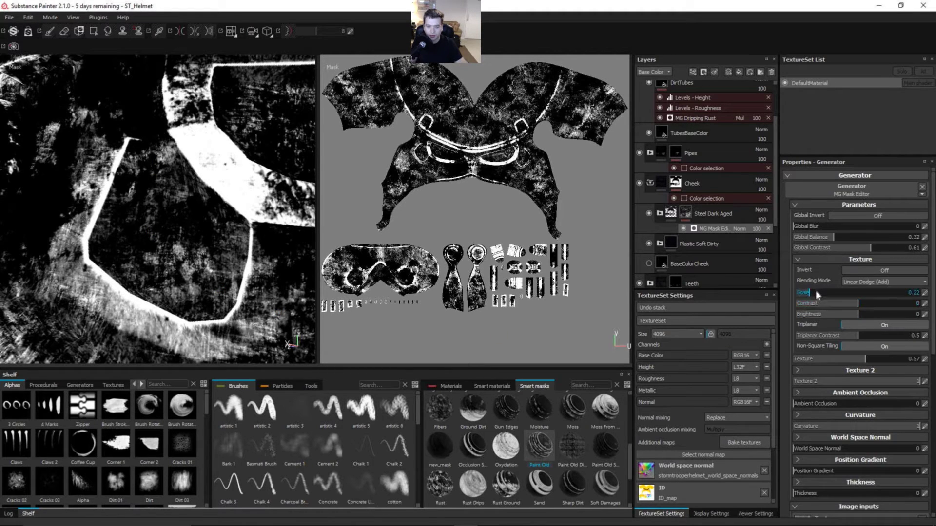
left_click_drag(826, 295, 880, 293)
left_click_drag(146, 219, 156, 213, "alt")
scroll(156, 214, "up", 5)
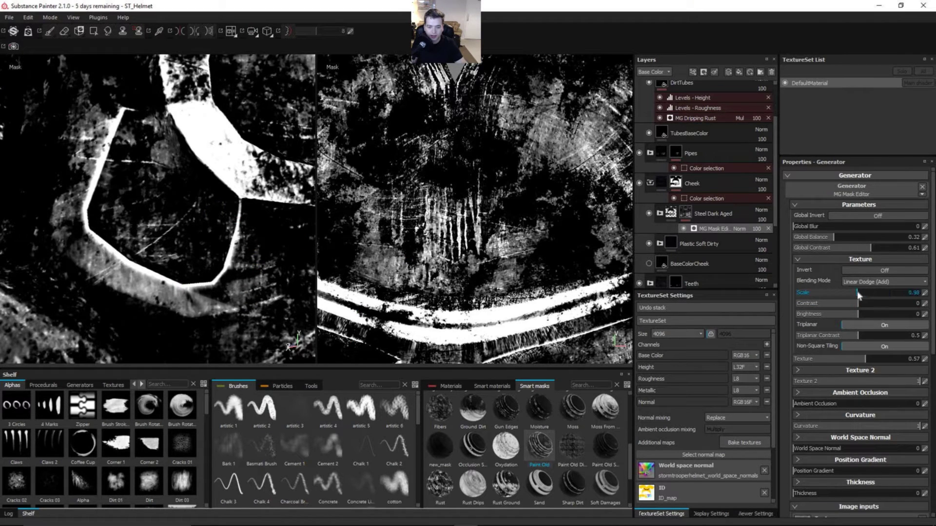
left_click_drag(859, 295, 865, 293)
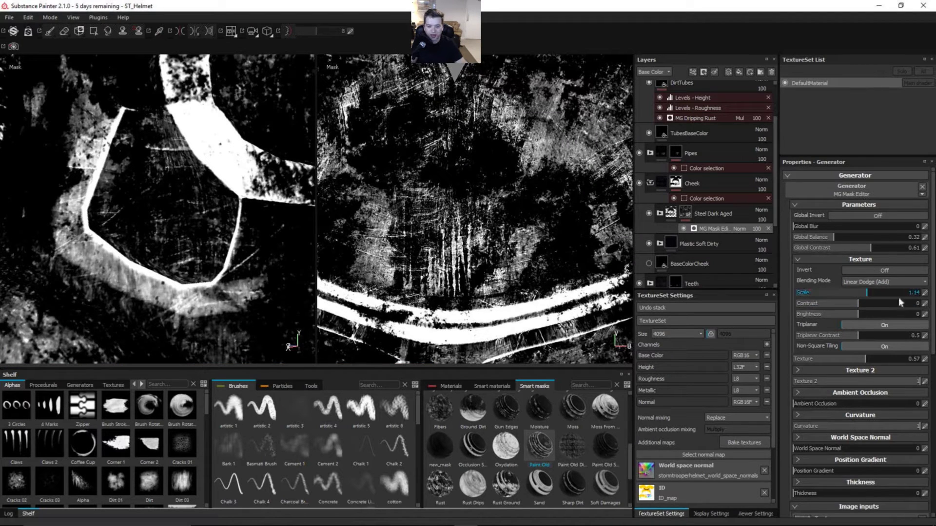
Set the grunge texture contrast to -0.28 and brightness to -0.06
left_click_drag(849, 300, 843, 308)
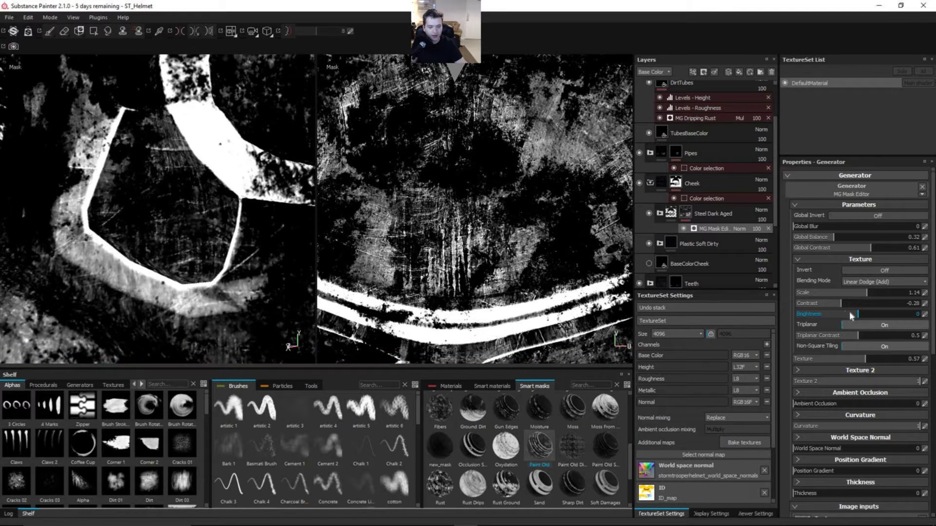
left_click(870, 315)
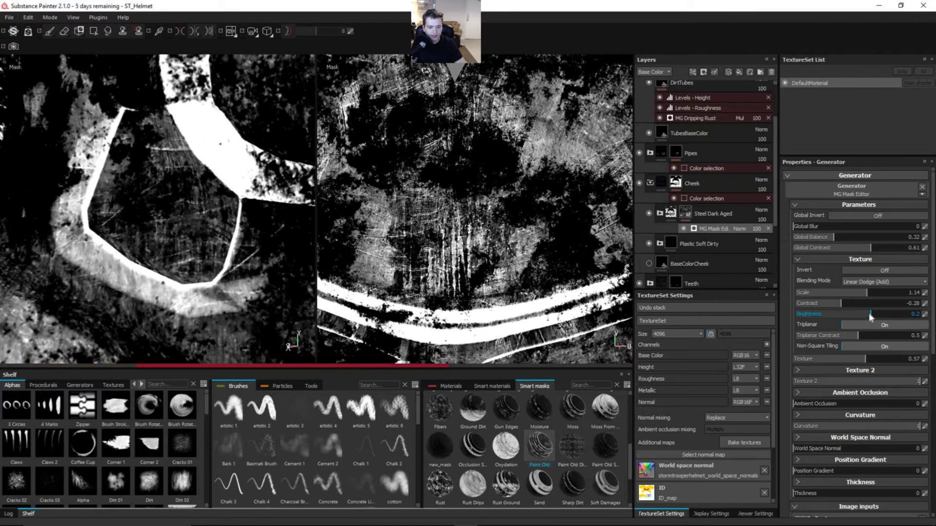
left_click_drag(858, 314, 850, 314)
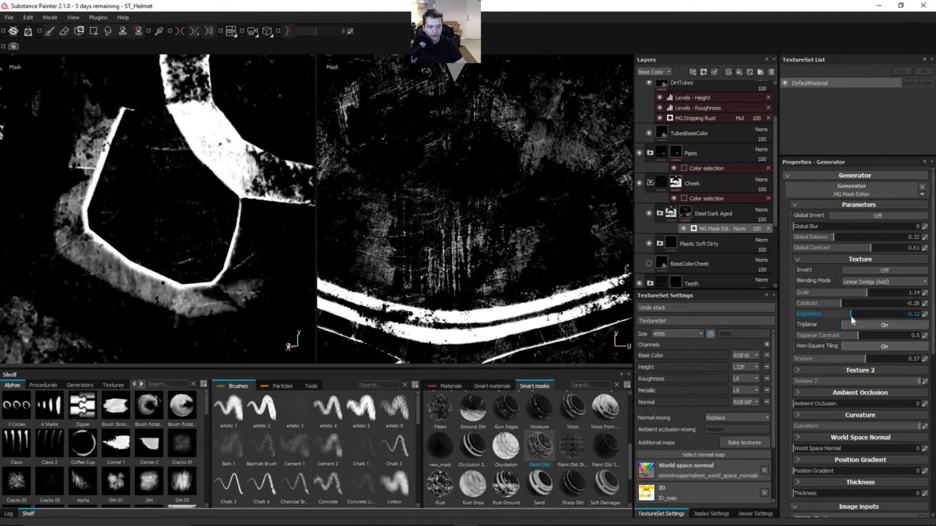
left_click_drag(853, 314, 856, 314)
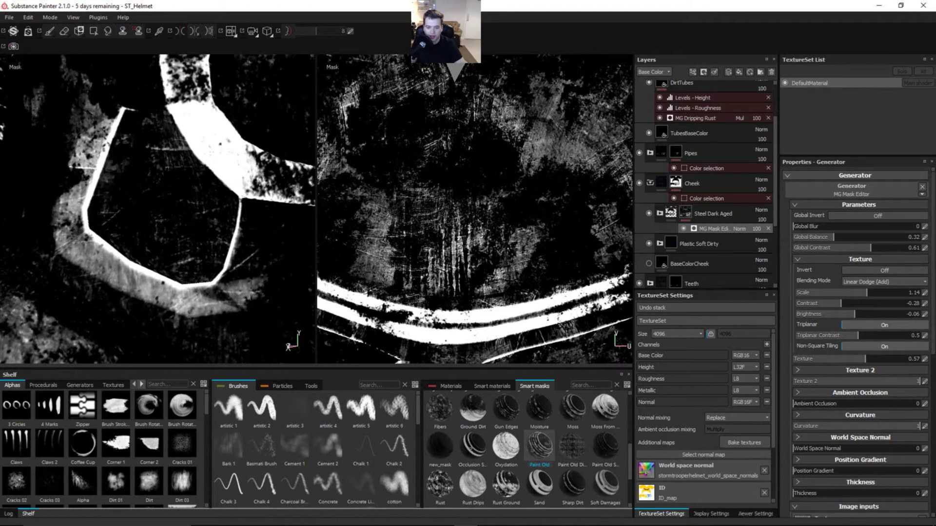
scroll(858, 341, "down", 3)
scroll(919, 322, "down", 3)
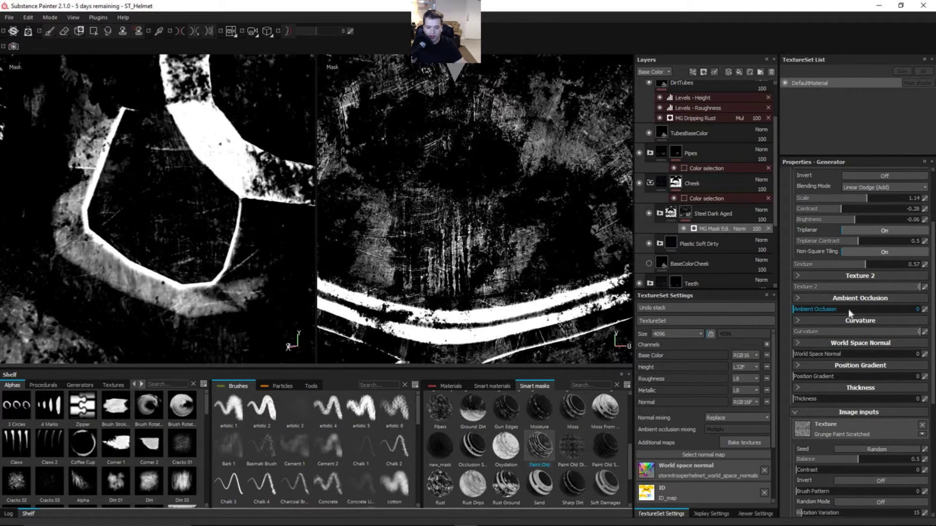
Add ambient occlusion to the mask, blended as Linear Dodge (Add)
left_click_drag(853, 314, 895, 316)
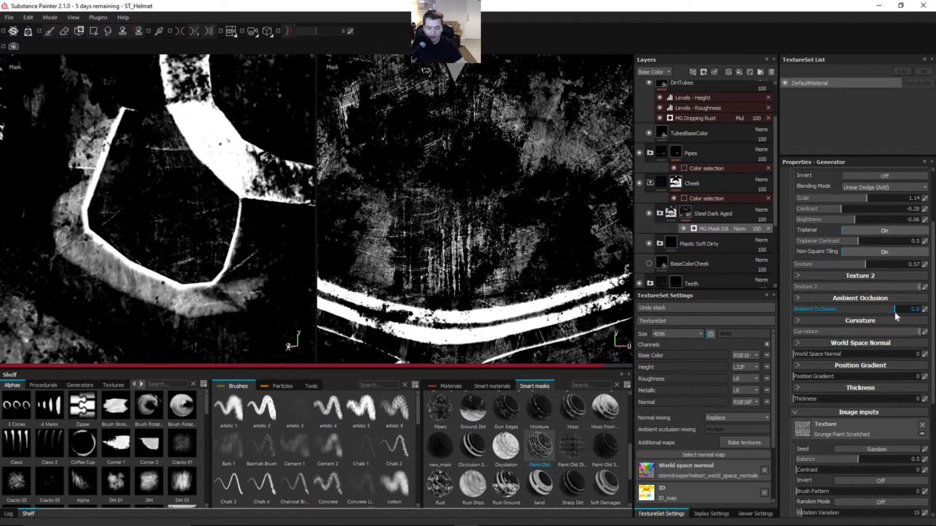
left_click(852, 296)
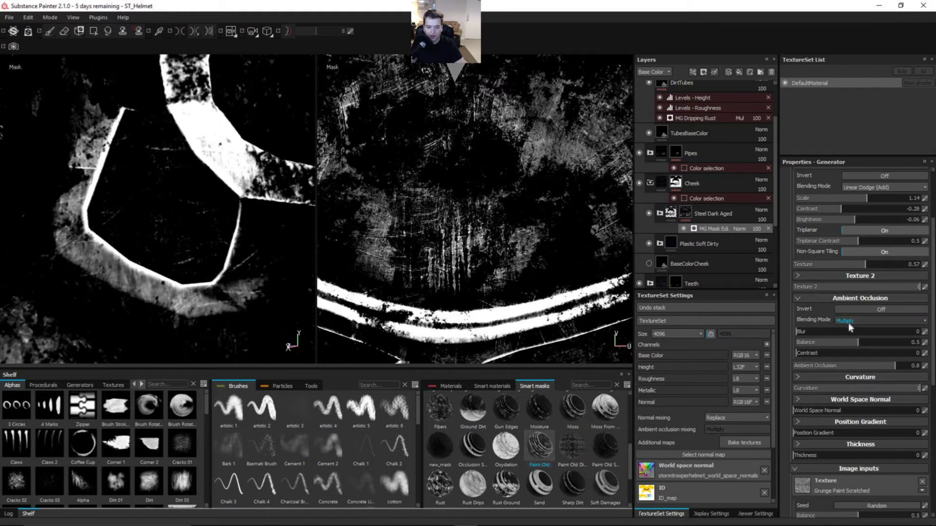
left_click(852, 321)
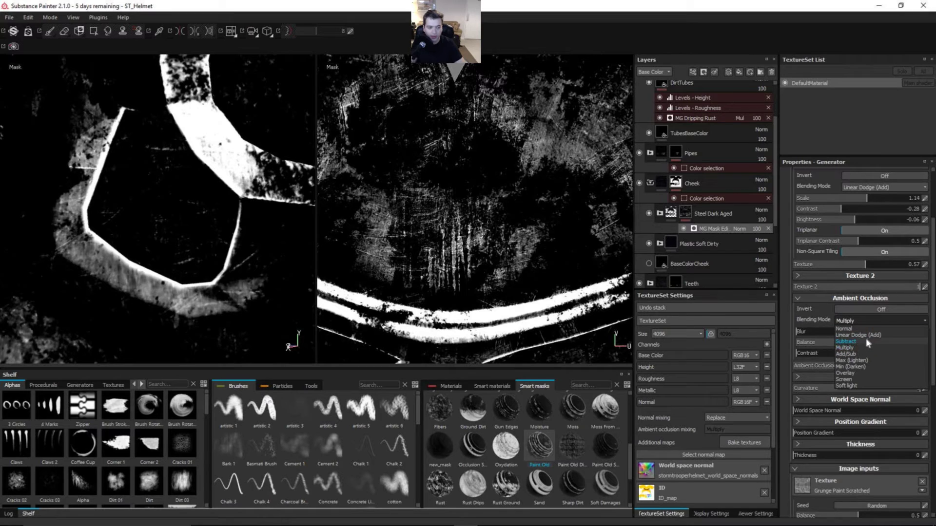
left_click(869, 334)
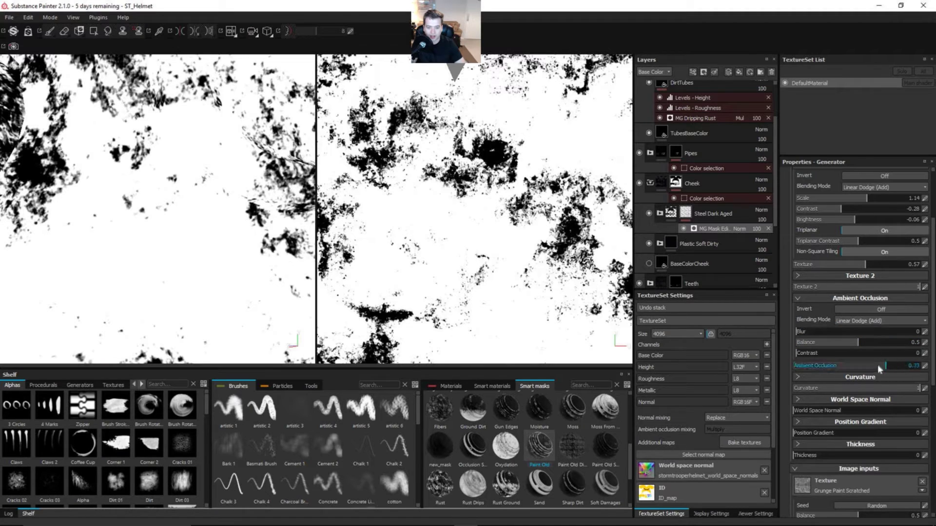
Set the ambient occlusion strength to 0.43 and its balance to 0.09
left_click_drag(893, 364, 873, 365)
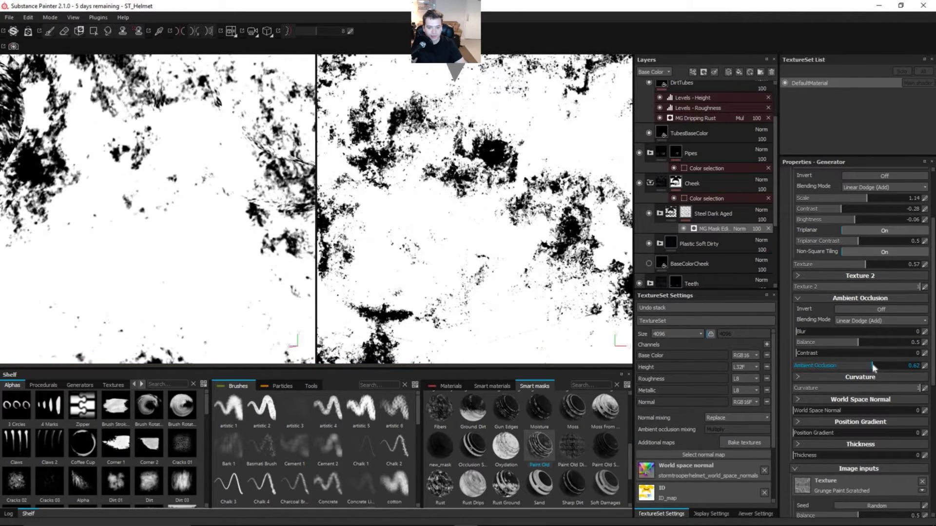
left_click_drag(853, 365, 850, 366)
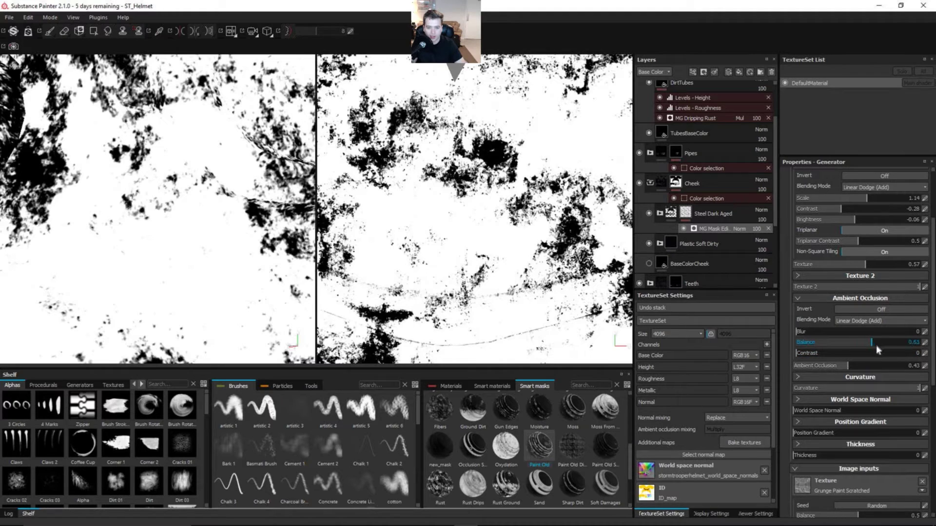
left_click_drag(877, 345, 879, 345)
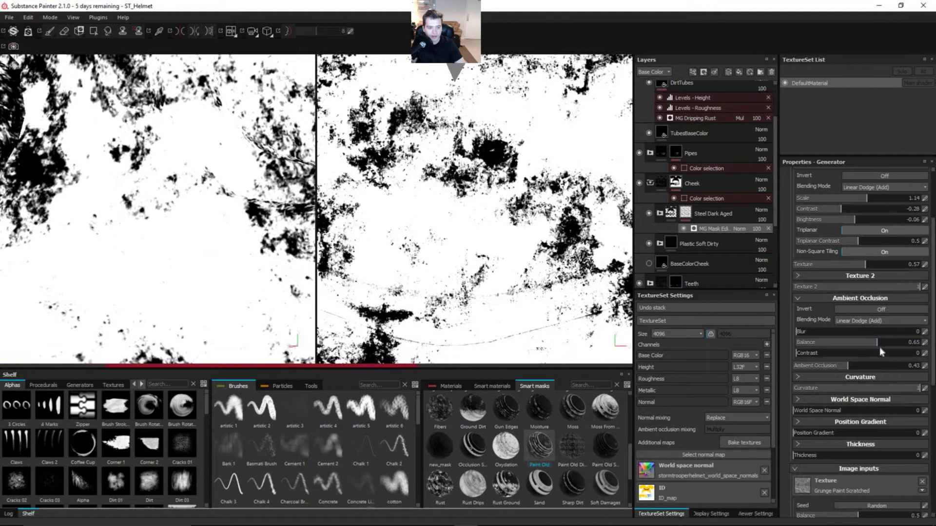
left_click_drag(846, 343, 839, 340)
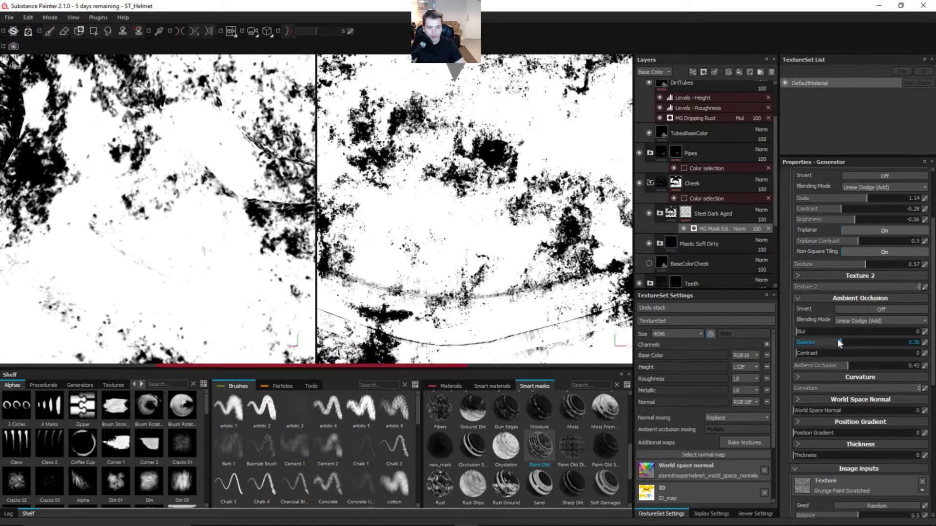
left_click_drag(839, 339, 818, 343)
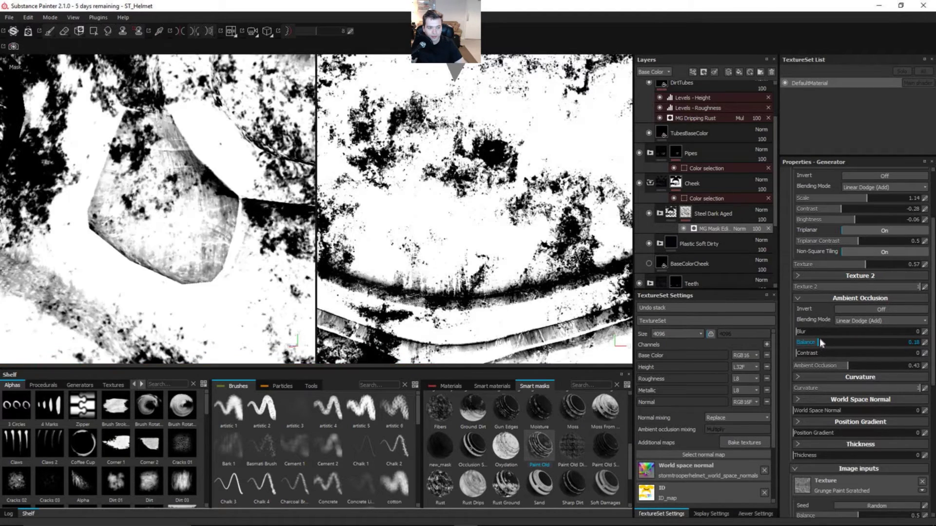
left_click_drag(817, 341, 811, 342)
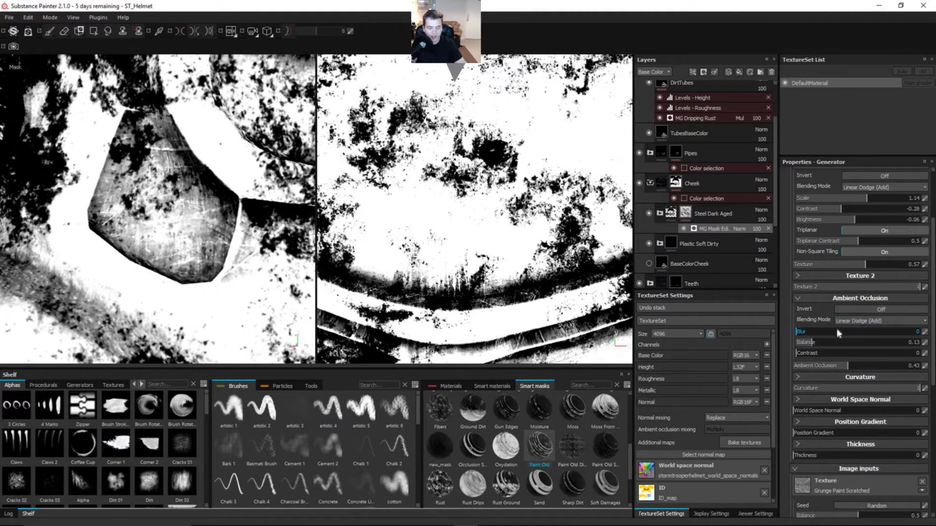
left_click_drag(811, 347, 808, 345)
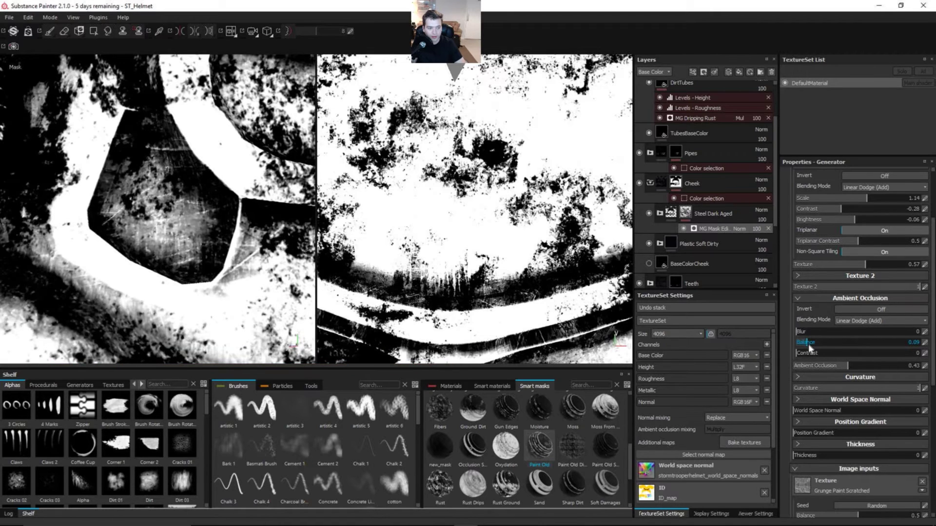
Switch the curvature component to Cavities mode and lower its Fine detail to 0.12
left_click(817, 298)
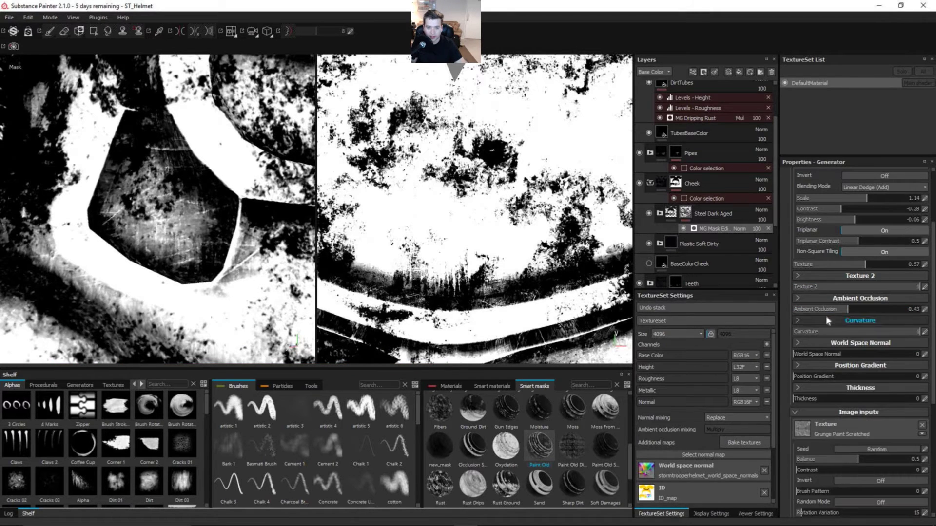
left_click(840, 320)
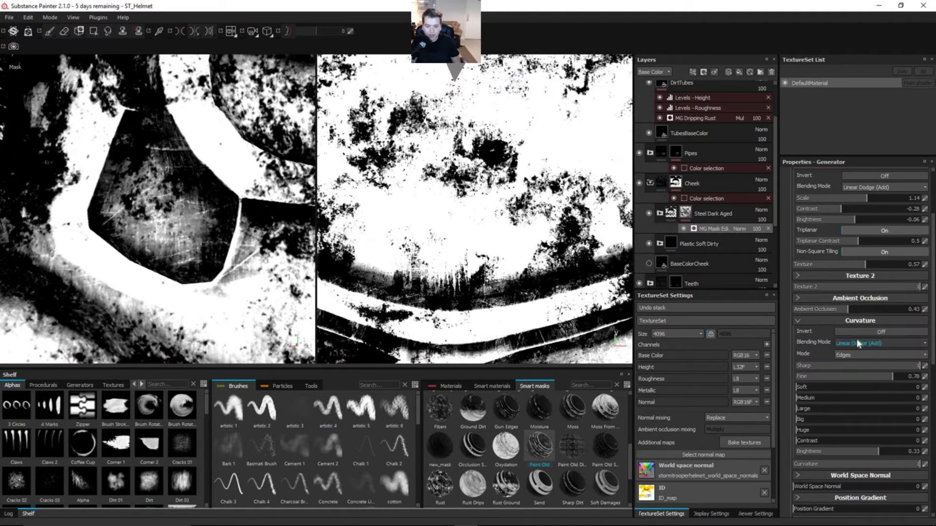
left_click(853, 354)
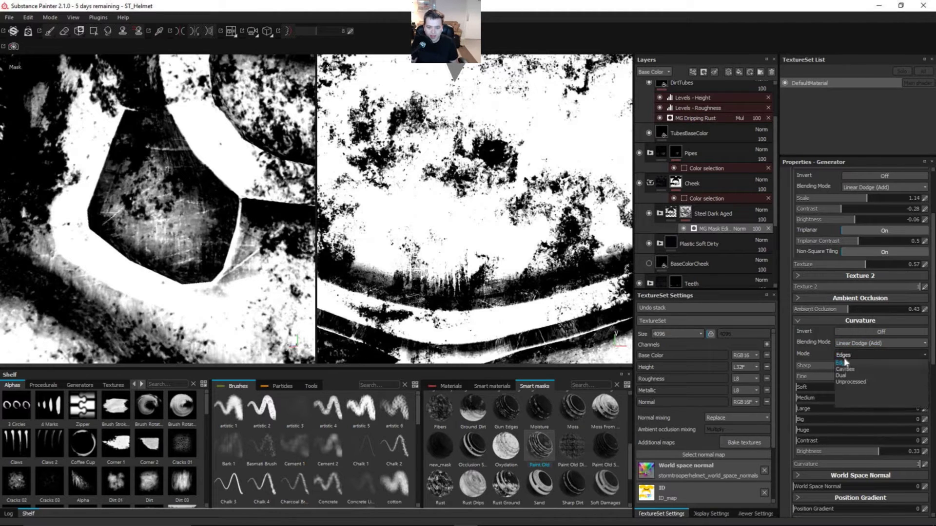
left_click(851, 369)
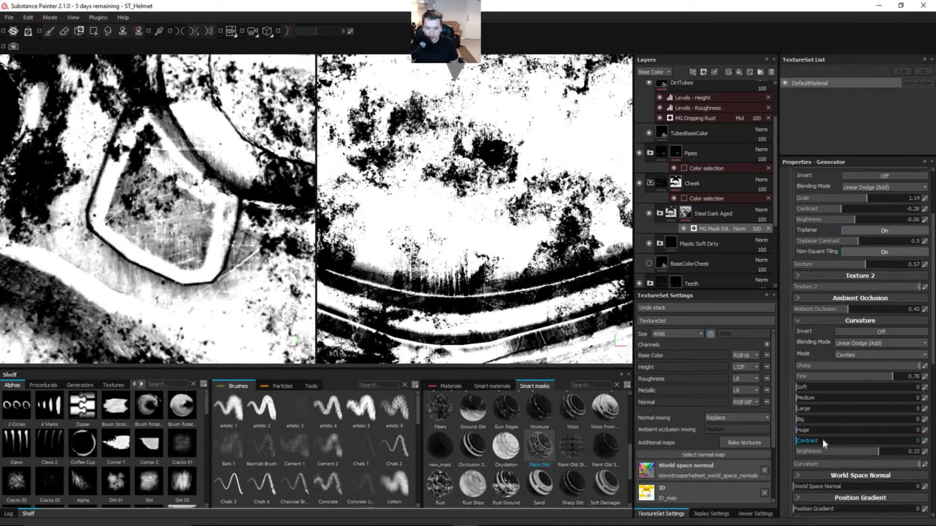
left_click_drag(885, 377, 841, 380)
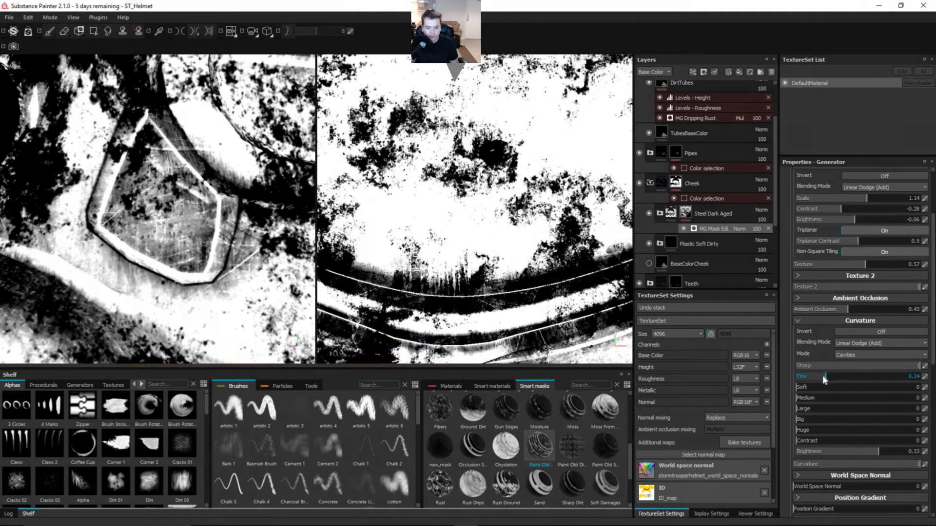
mouse_move(824, 378)
left_mouse_down()
mouse_move(829, 388)
mouse_move(816, 389)
left_mouse_up()
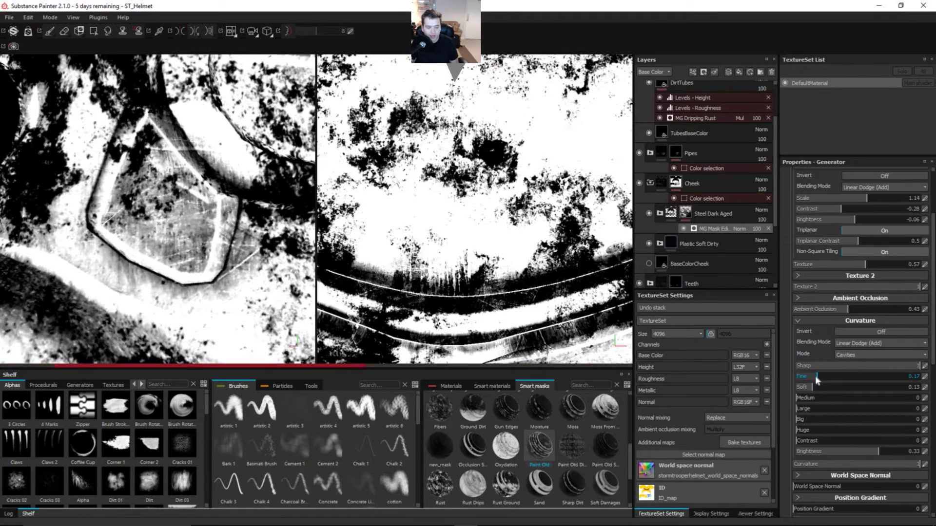
left_click_drag(813, 379, 811, 378)
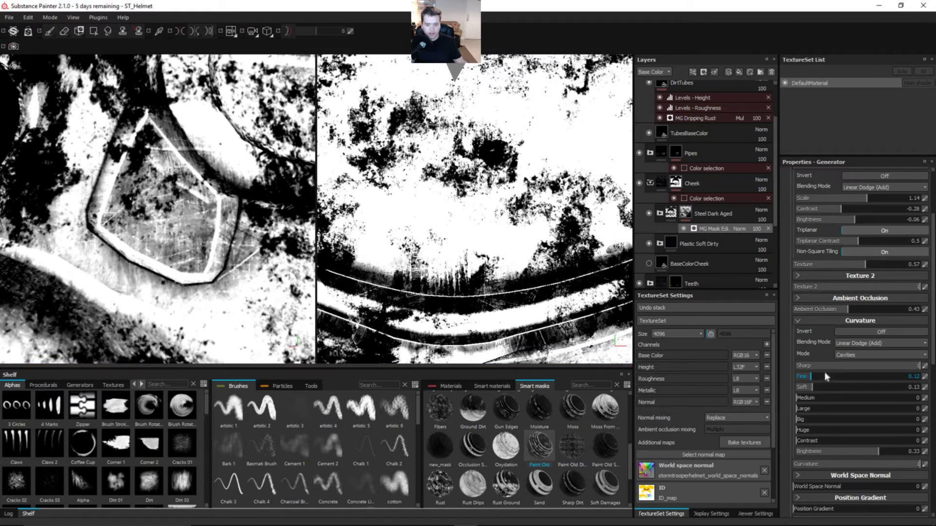
Fold away the curvature settings and browse the Smart materials shelf while checking the mask
left_click(805, 320)
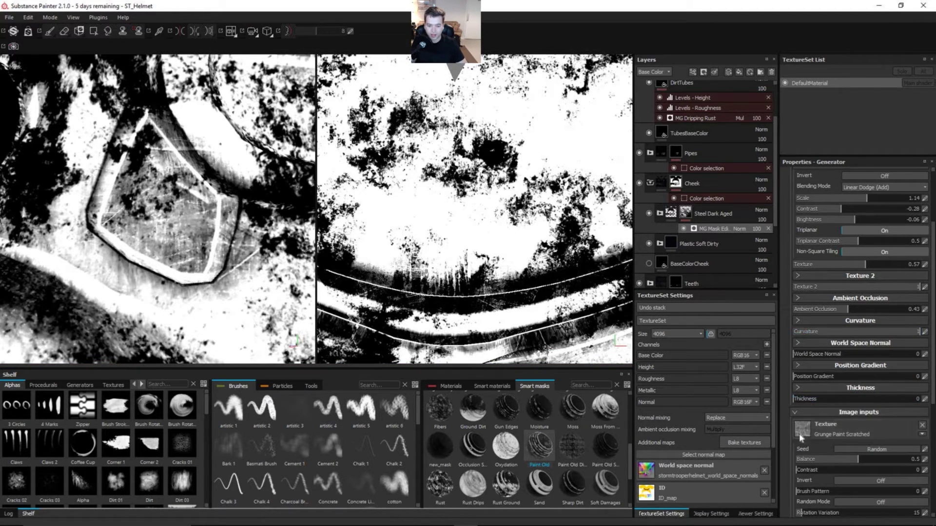
left_click_drag(314, 202, 290, 313, "alt")
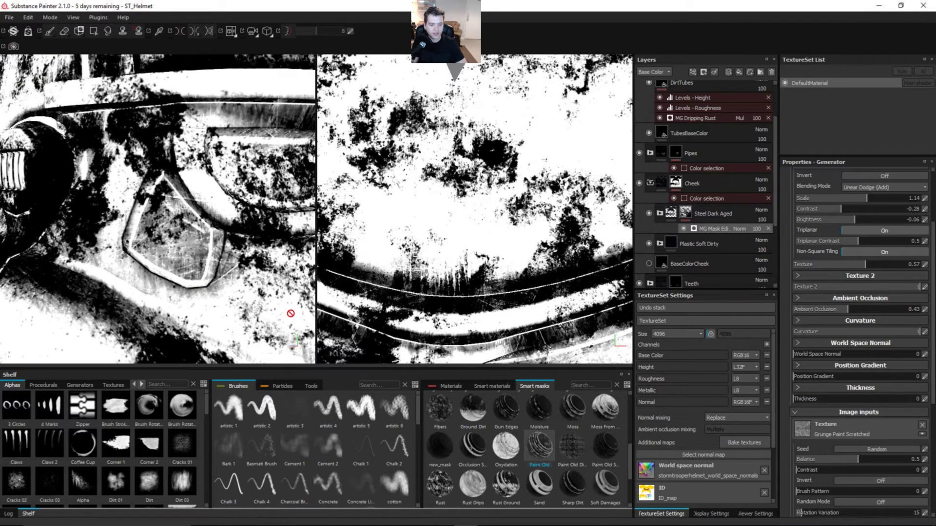
left_click(501, 387)
left_click_drag(630, 485, 637, 416)
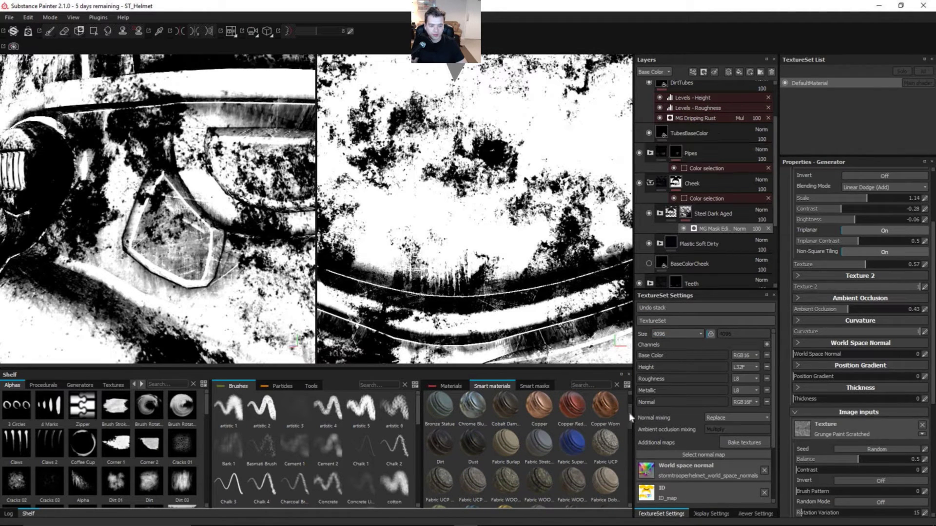
left_click_drag(628, 413, 631, 451)
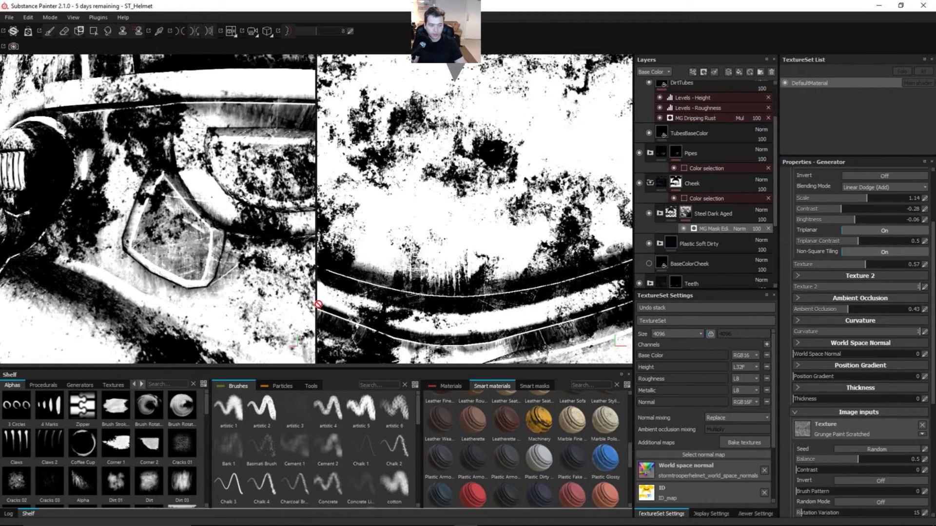
left_click_drag(273, 226, 216, 259, "alt")
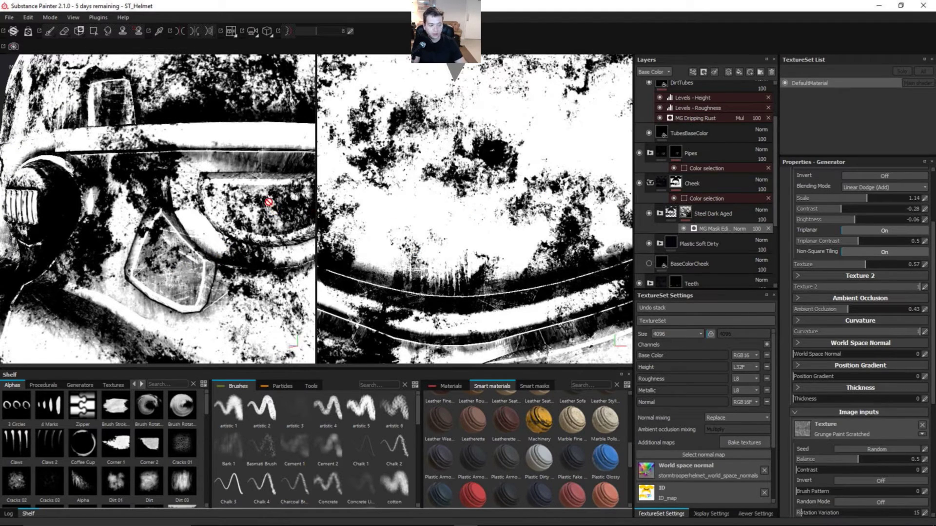
Return to Material view and select the Metal fill layer inside the Steel Dark Aged folder
key("m")
scroll(303, 309, "up", 4)
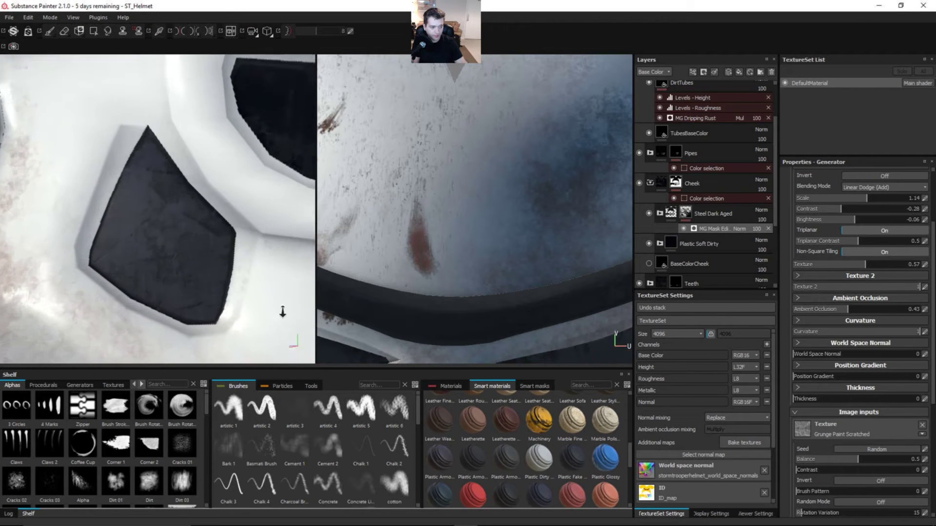
mouse_move(200, 264)
left_mouse_down("alt")
mouse_move(175, 241)
mouse_move(146, 236)
mouse_move(177, 253)
mouse_move(202, 234)
mouse_move(215, 214)
mouse_move(189, 190)
left_mouse_up("alt")
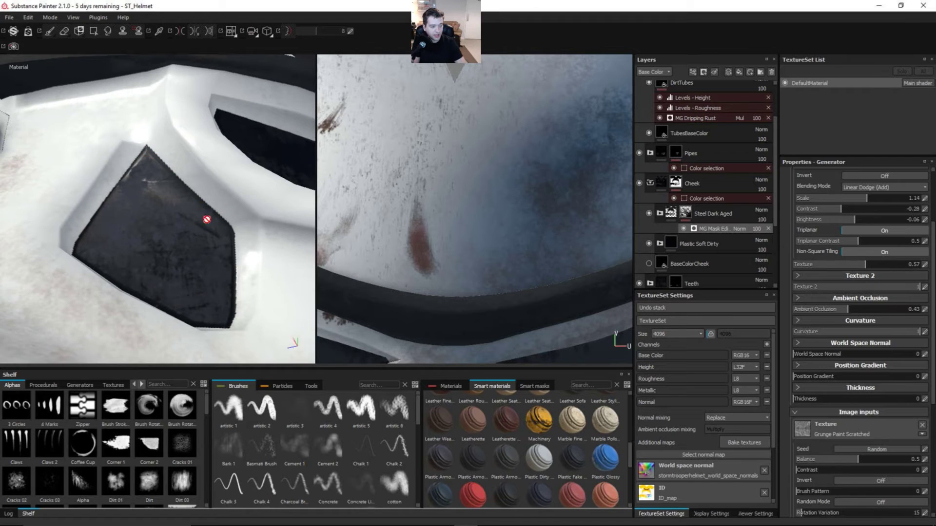
left_click_drag(213, 239, 217, 261, "alt")
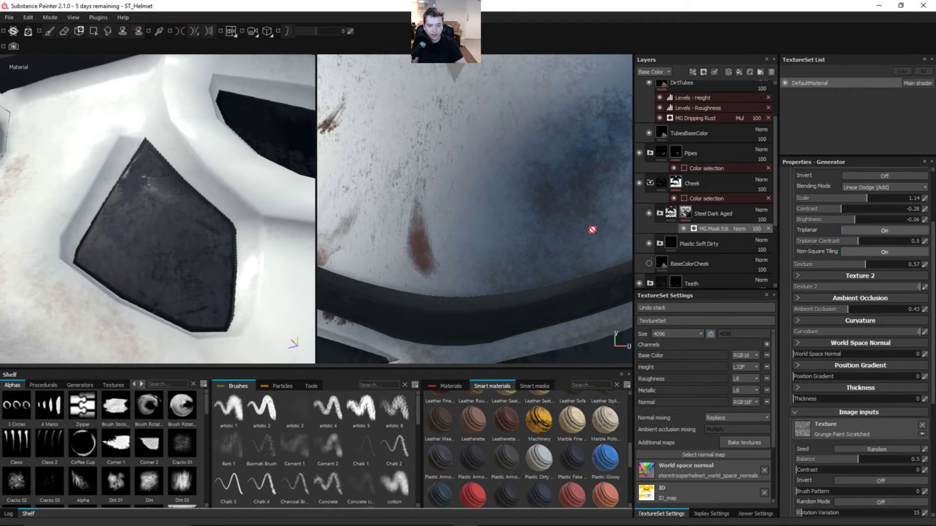
left_click(660, 214)
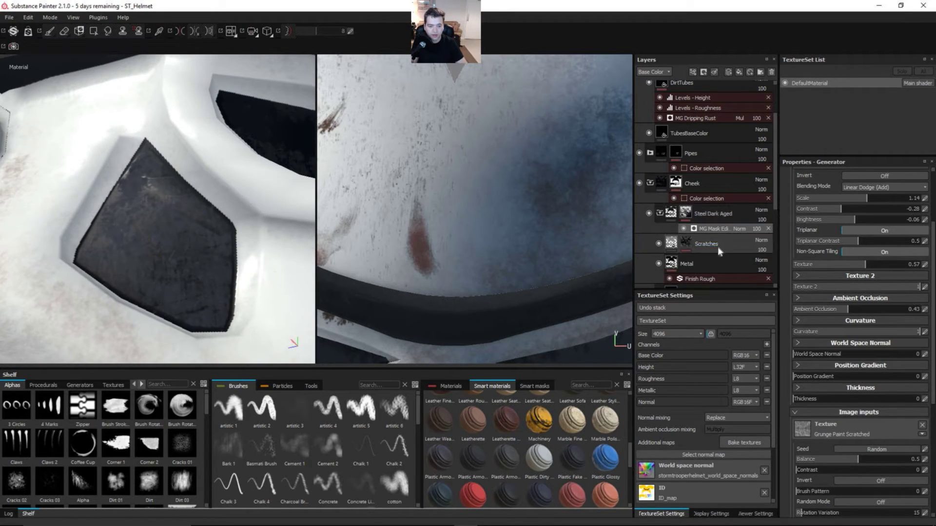
left_click_drag(773, 197, 773, 211)
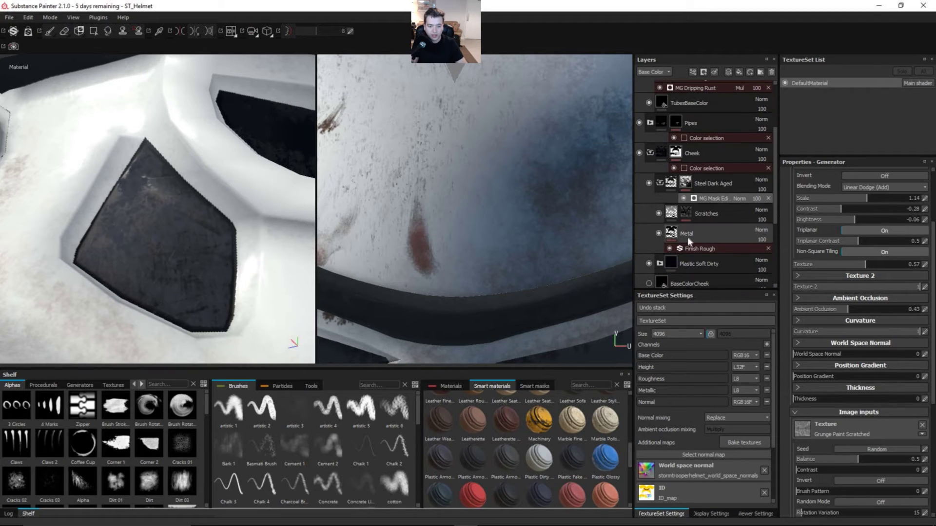
left_click(704, 235)
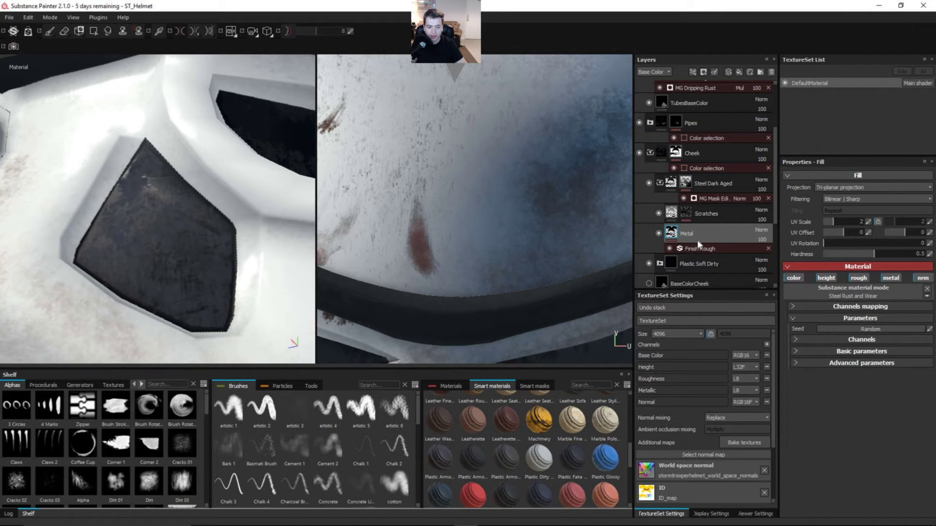
Brighten the Metal fill layer's Metal Color from 0.208 to 0.434 grey, then view the patch head-on
left_click(709, 247)
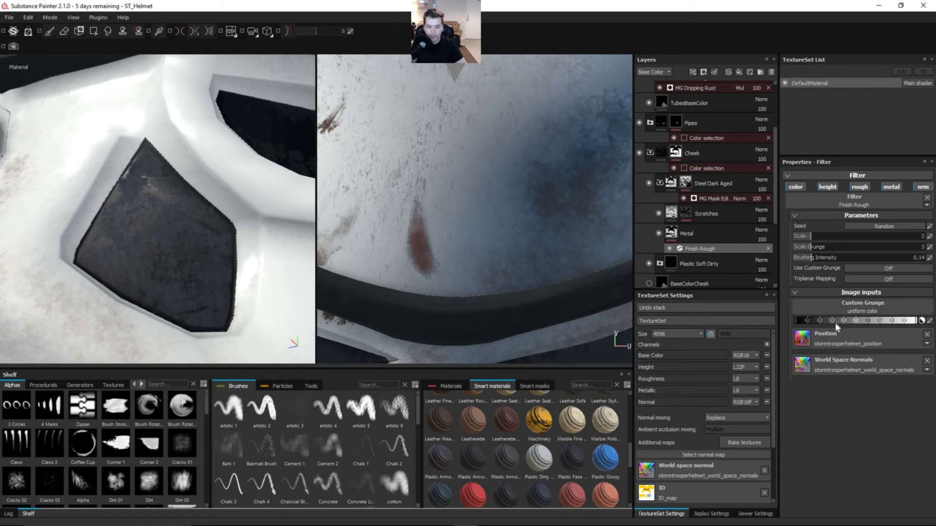
key("ctrl+z")
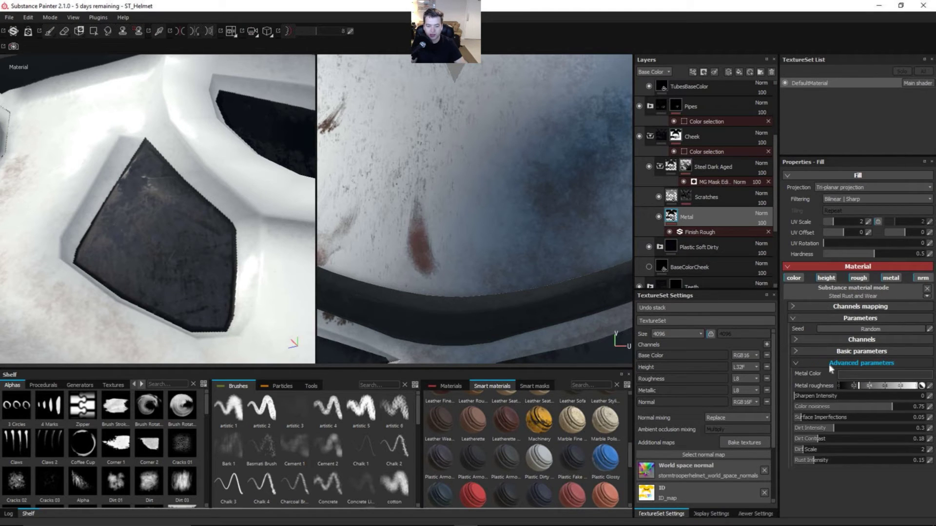
left_click(849, 373)
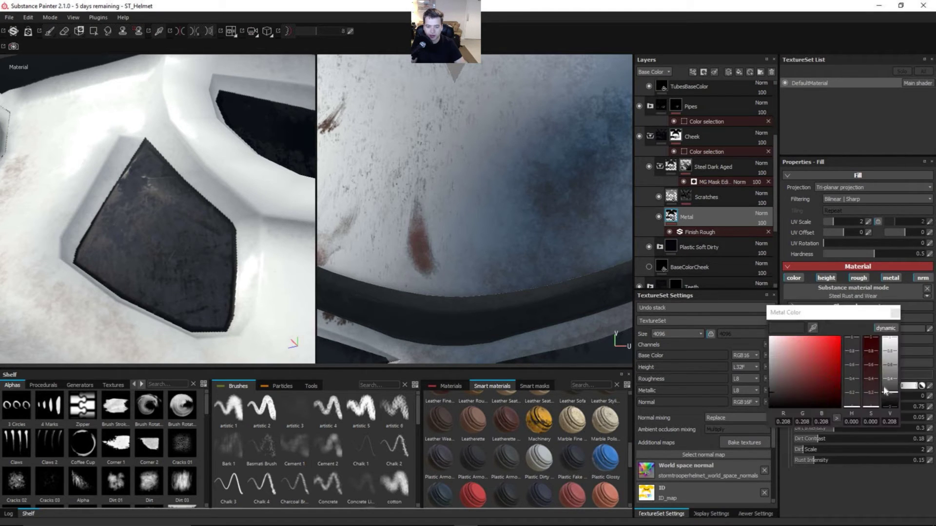
left_click_drag(886, 392, 893, 368)
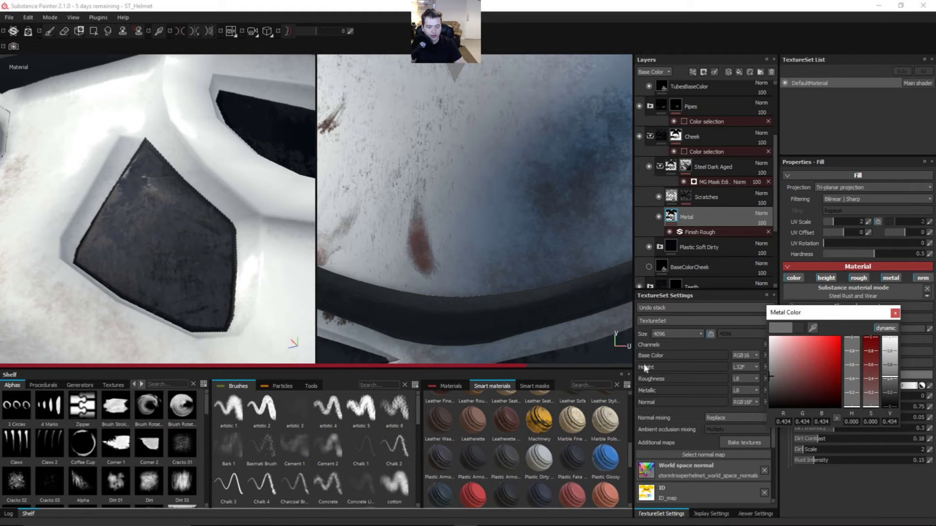
left_click(895, 314)
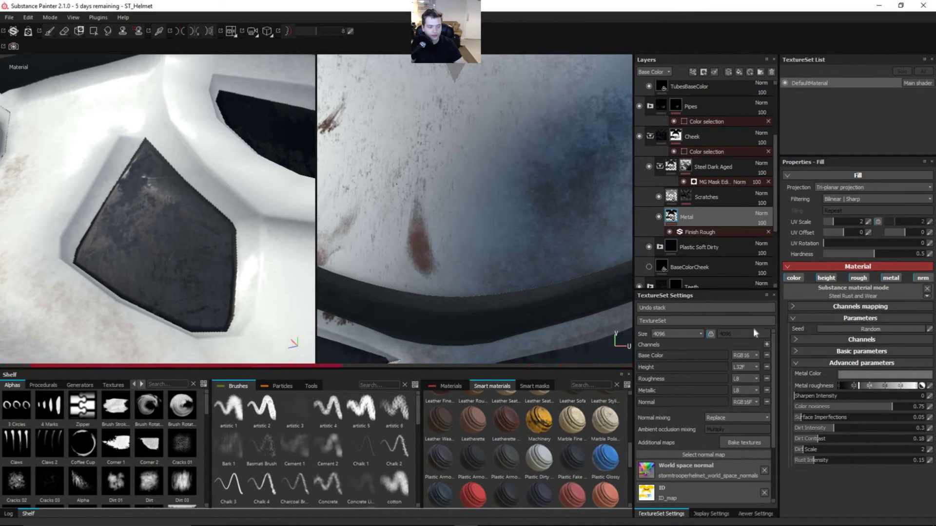
left_click_drag(228, 237, 201, 250, "alt")
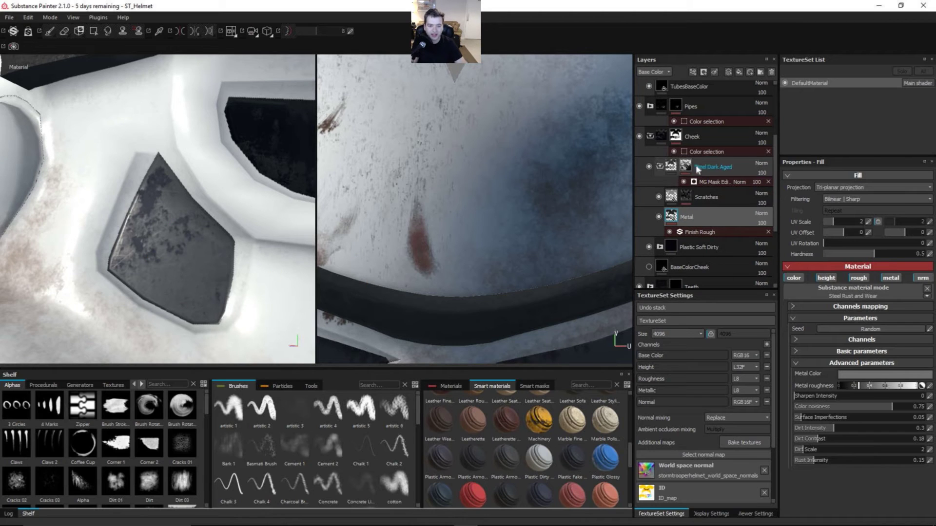
Lower the Steel Dark Aged mask generator's Global Balance to 0.24
left_click(660, 167)
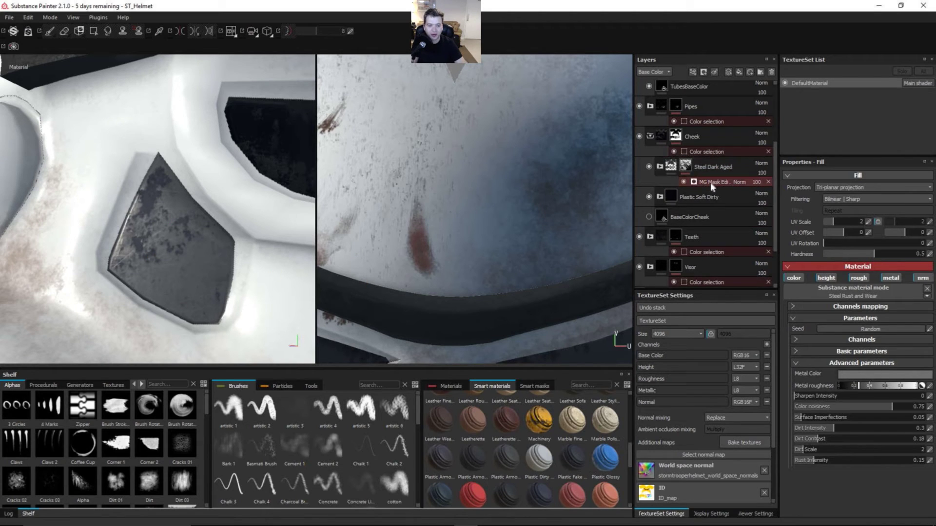
left_click(710, 184)
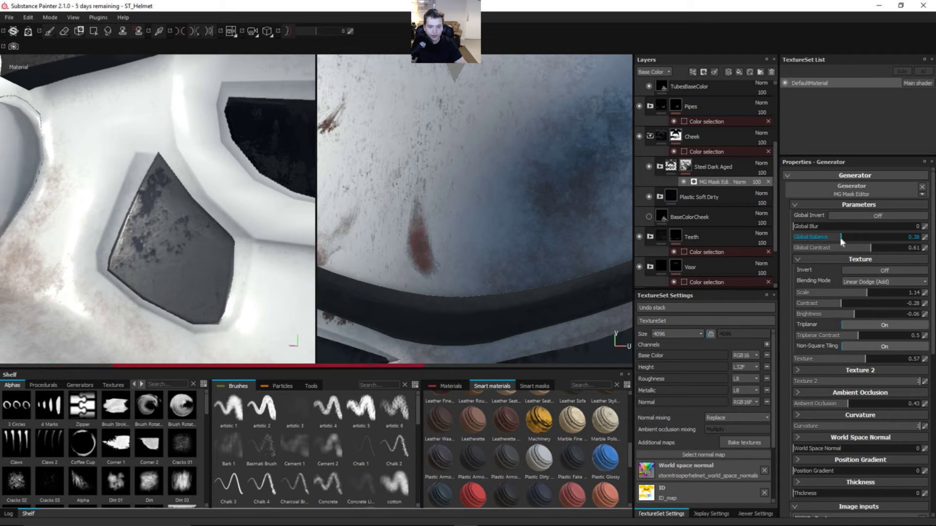
left_click_drag(848, 238, 831, 238)
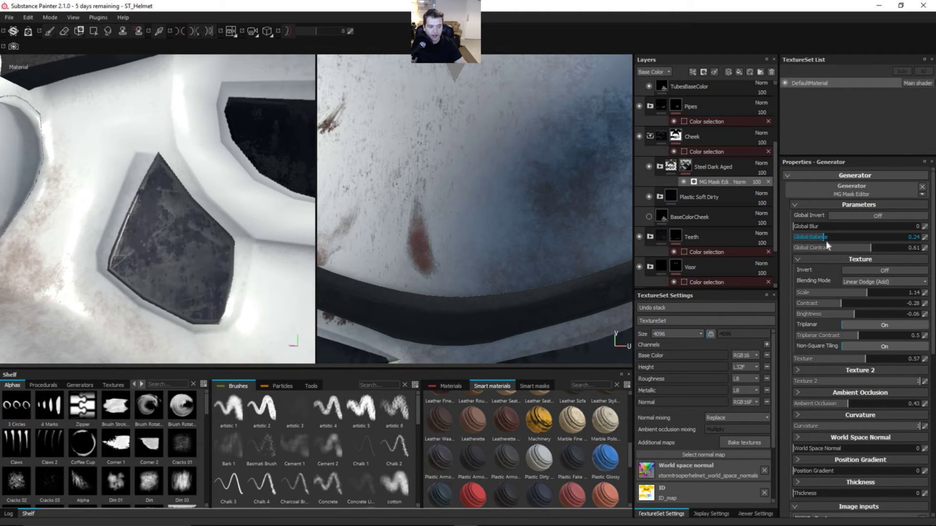
Orbit and zoom around the helmet to review the worn steel cheek plates
left_click_drag(223, 271, 180, 250, "alt")
right_click_drag(180, 249, 138, 171, "alt")
left_click_drag(138, 171, 172, 195, "alt")
right_click_drag(173, 195, 271, 240, "alt")
right_click_drag(204, 219, 110, 215, "alt")
left_click_drag(111, 214, 135, 157, "alt")
right_click_drag(135, 158, 69, 265, "alt")
left_click_drag(69, 265, 177, 269, "alt")
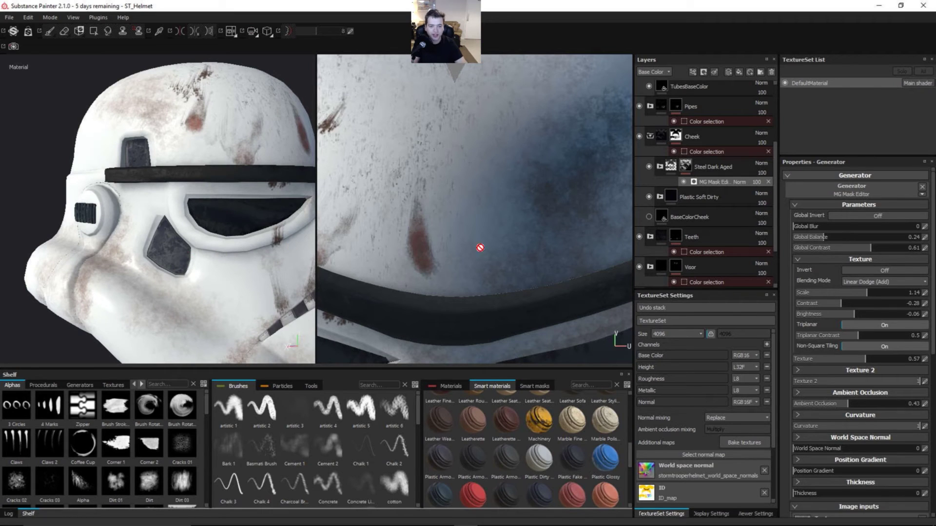
Move the new paint layer into the Cheek group, above Steel Dark Aged
left_click(691, 141)
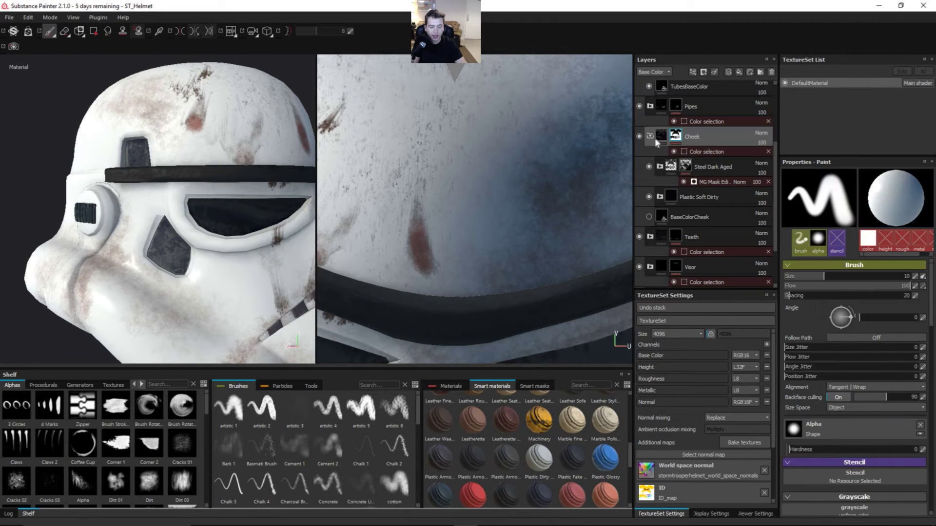
scroll(219, 270, "up", 2)
scroll(220, 269, "up", 2)
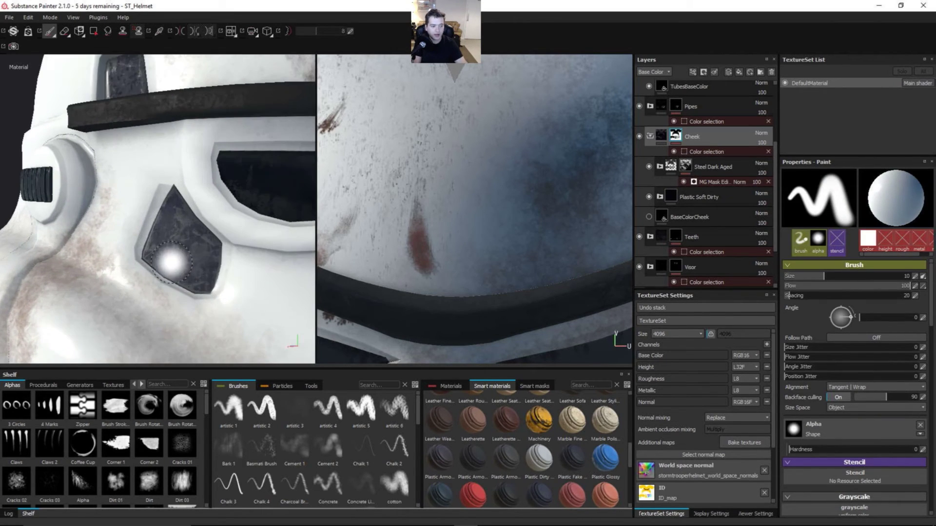
left_click(649, 137)
left_click(650, 148)
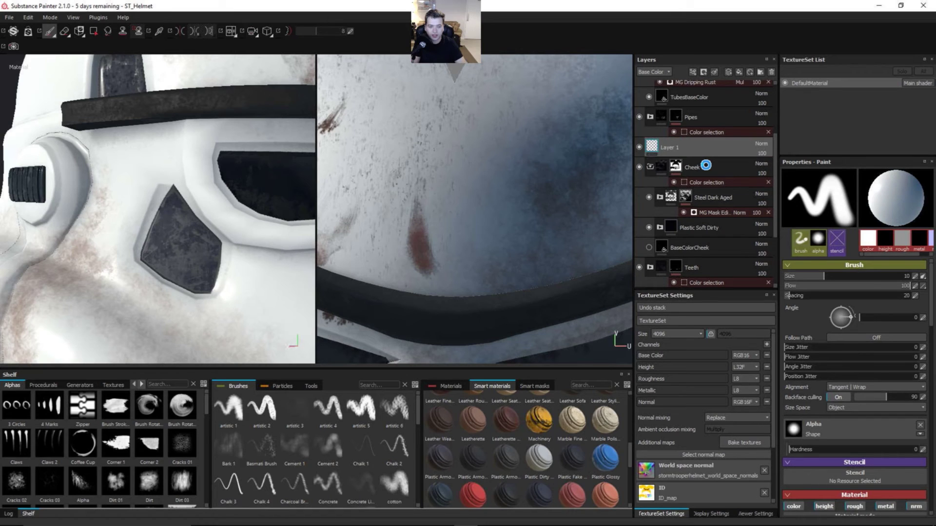
left_click_drag(707, 166, 703, 170)
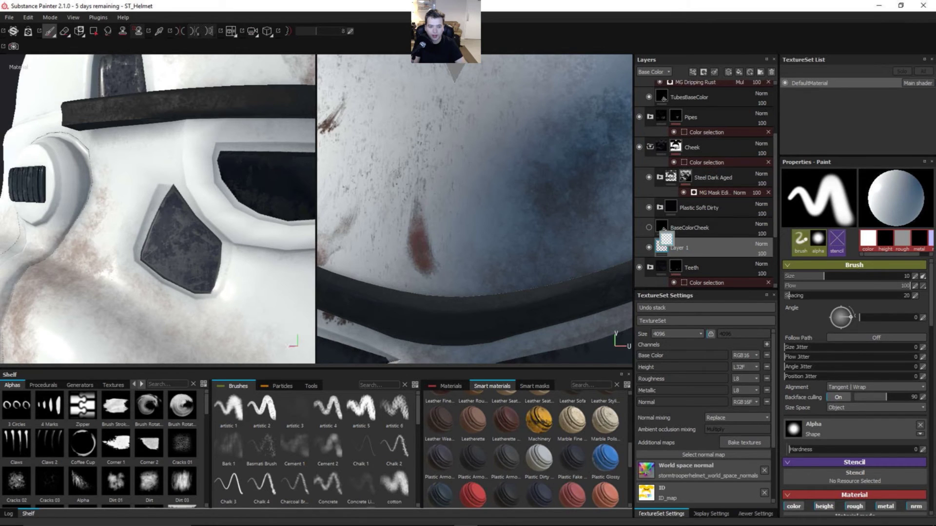
left_click_drag(675, 248, 712, 169)
Rename the layer to 'PaintedHeight'
double_click(700, 178)
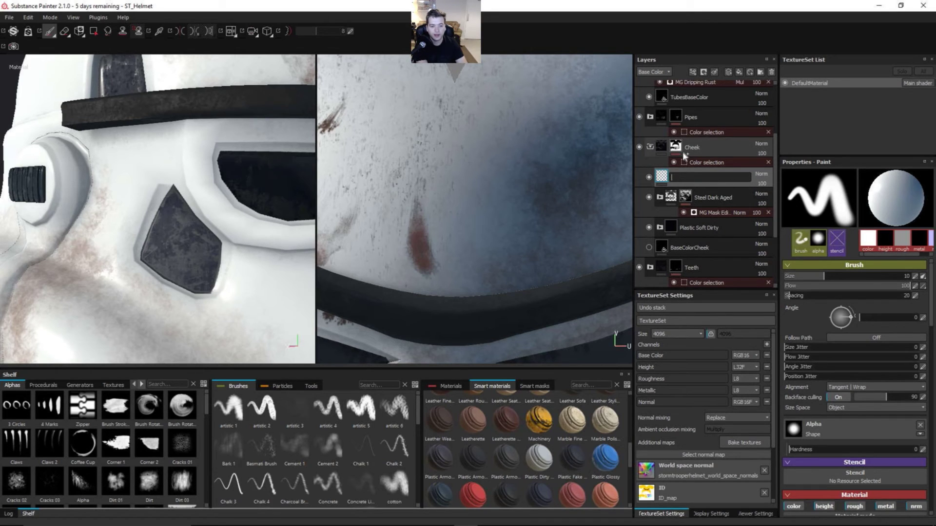
type("PaintedHeight")
key("Return")
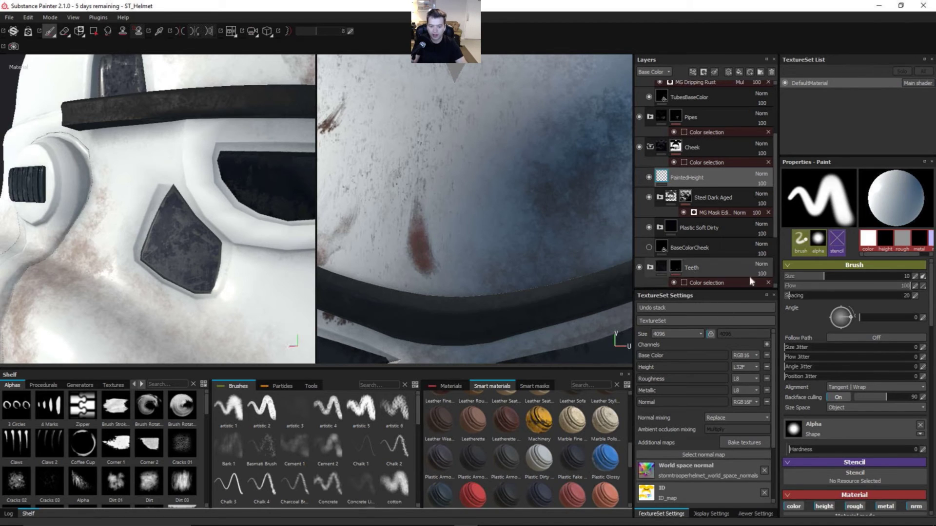
Turn off color, rough, metal and nrm, set height near -0.5, and add a Height Levels effect
scroll(904, 351, "down", 5)
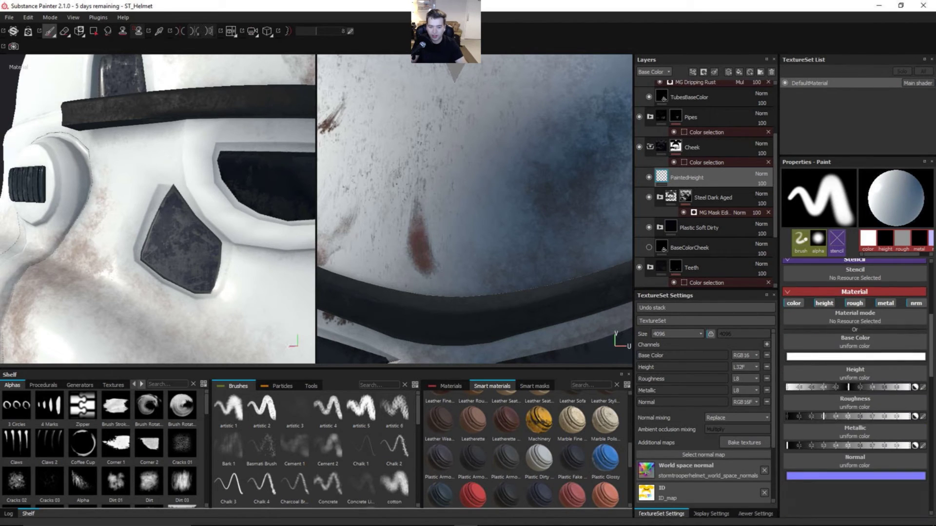
left_click(794, 303)
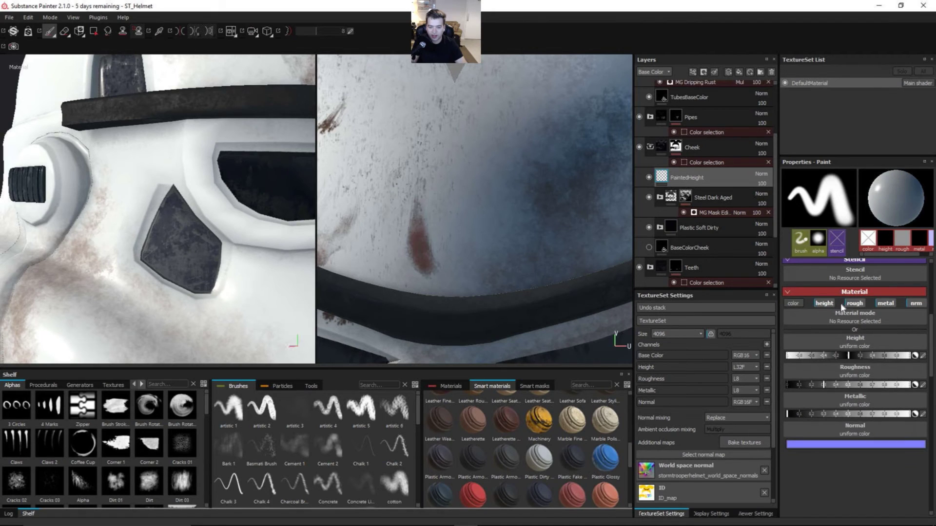
left_click(854, 304)
left_click(885, 303)
left_click(914, 303)
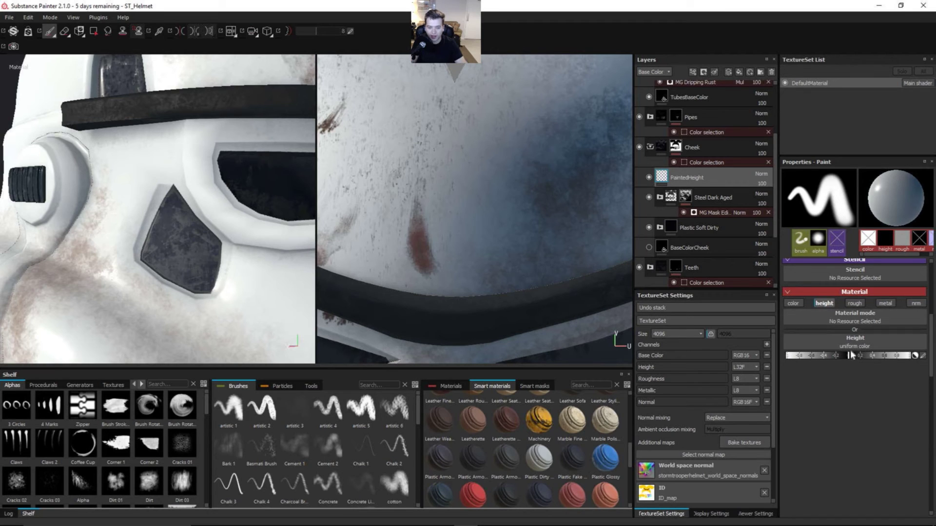
left_click_drag(846, 356, 826, 360)
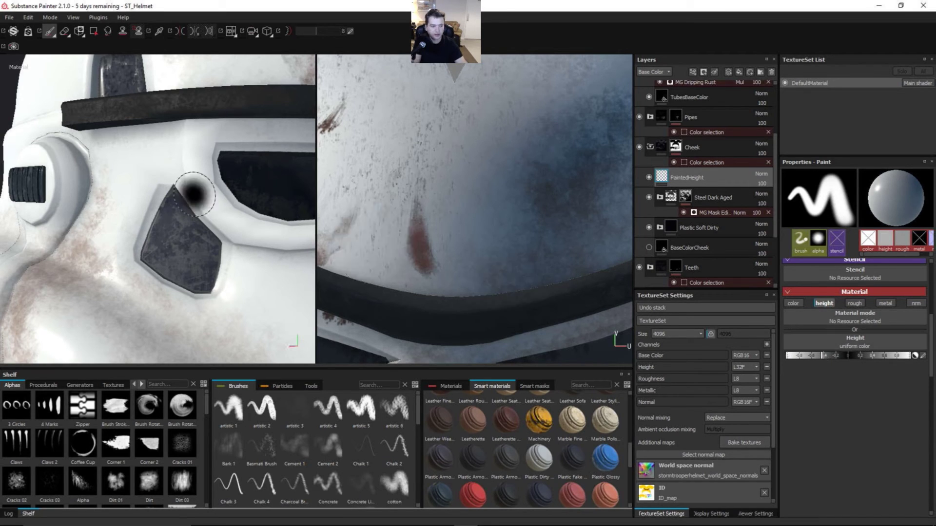
left_click_drag(413, 408, 417, 423)
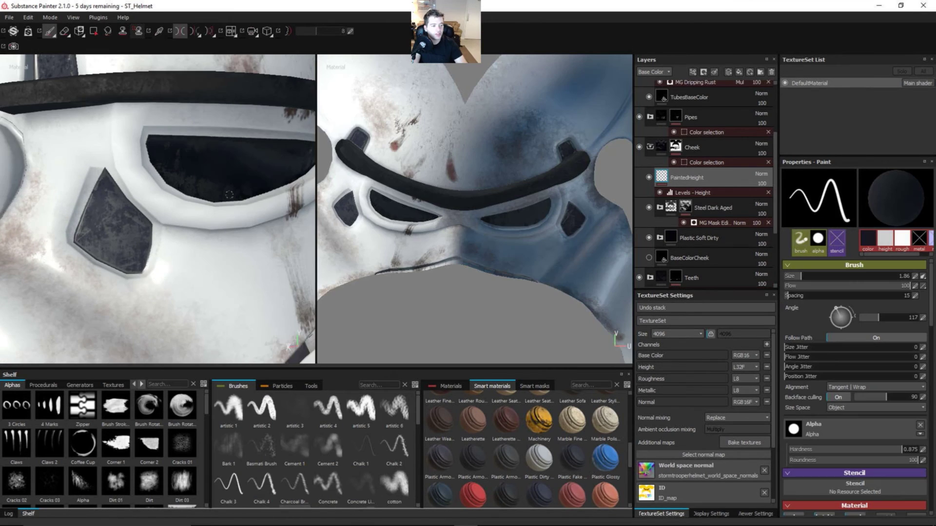
right_click_drag(107, 229, 108, 247, "alt")
mouse_move(164, 292)
right_mouse_down("alt")
mouse_move(105, 266)
mouse_move(124, 284)
mouse_move(155, 286)
right_mouse_up("alt")
Zoom onto the cheek plate and paint the first two parallel straight grooves
middle_click_drag(155, 286, 211, 171, "alt")
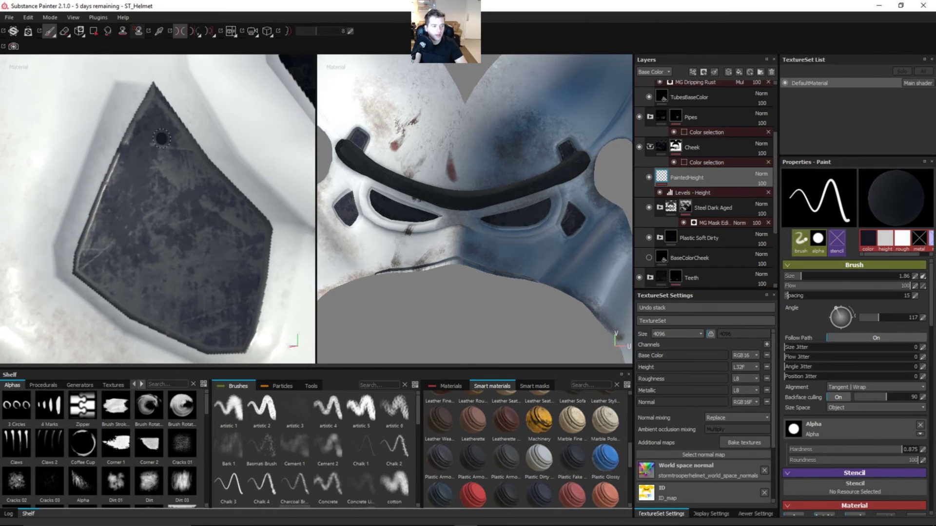
left_click(156, 117)
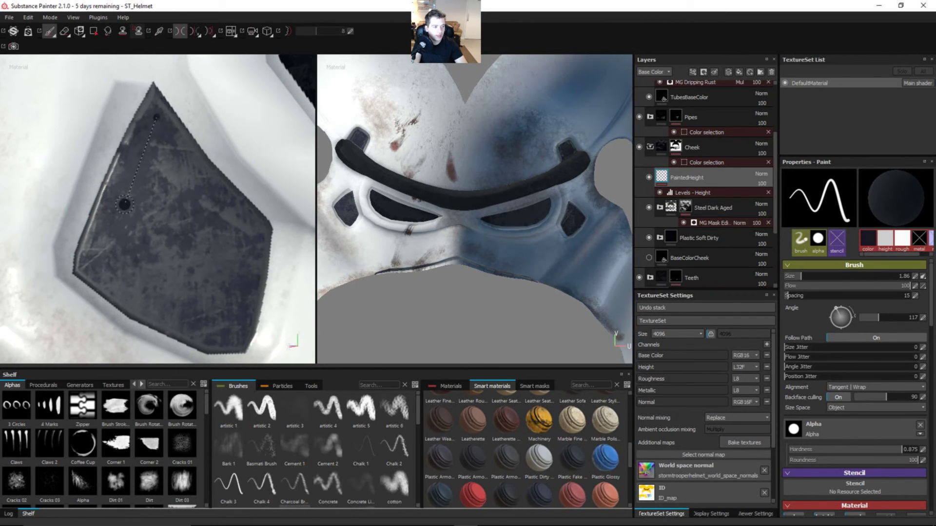
left_click(92, 269, "shift")
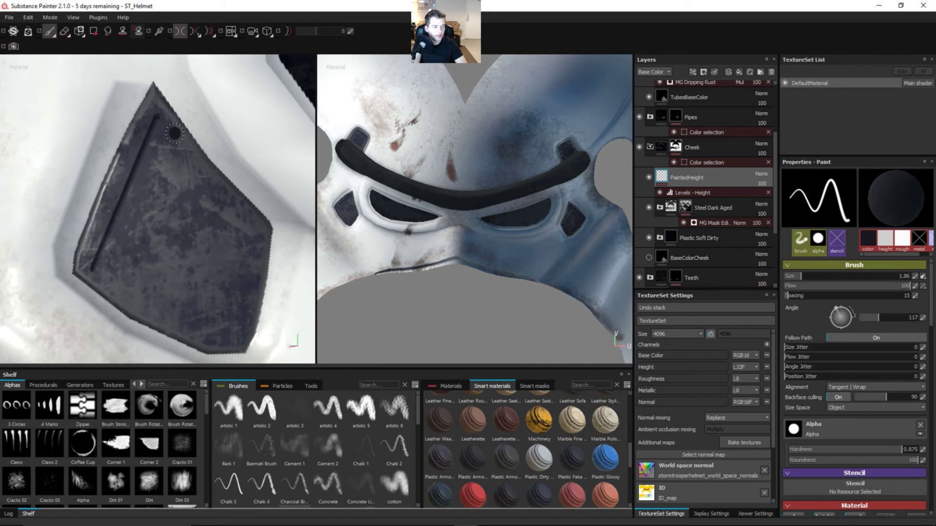
left_click(174, 133)
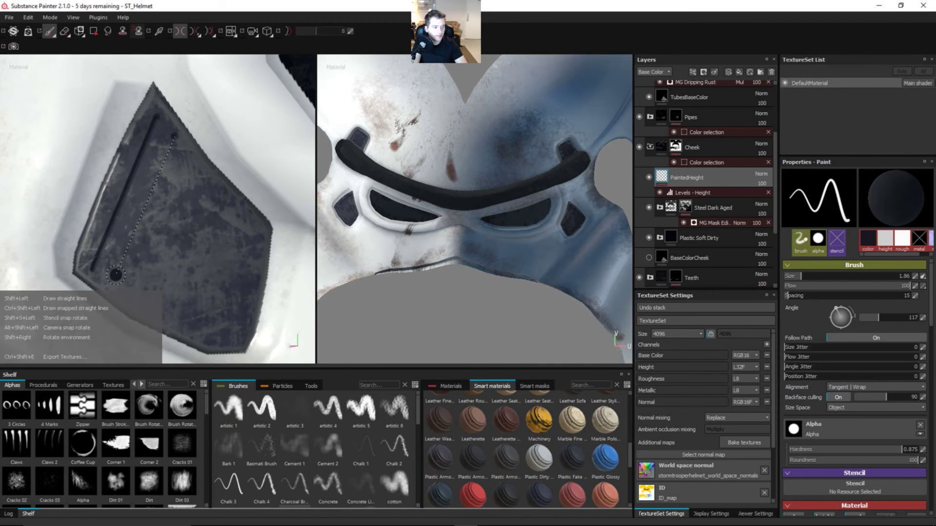
left_click(114, 276, "shift")
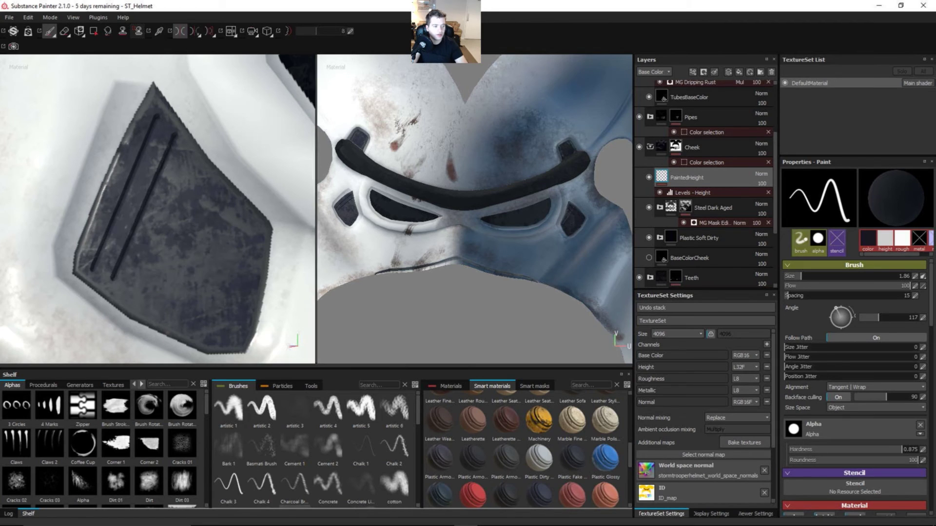
left_click_drag(515, 230, 582, 200, "alt")
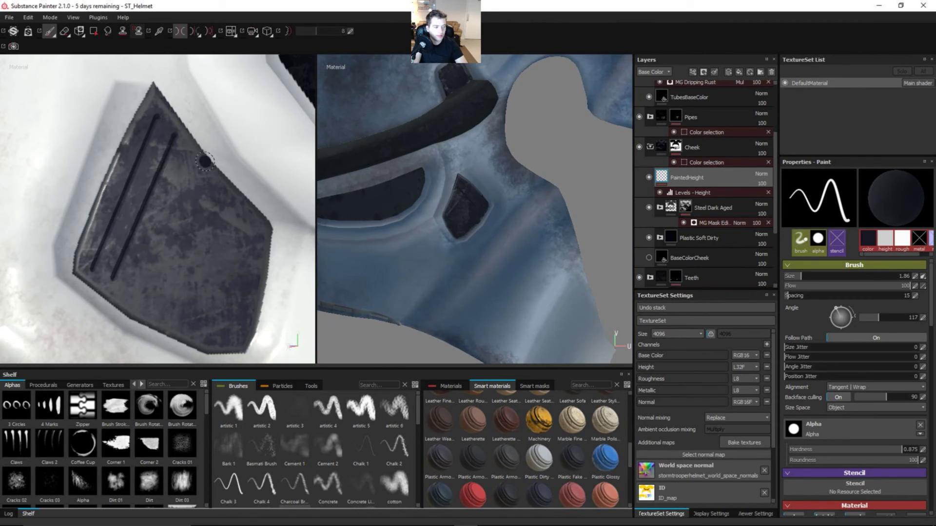
Paint the third through seventh parallel grooves, then pull back to check them
left_click(190, 156)
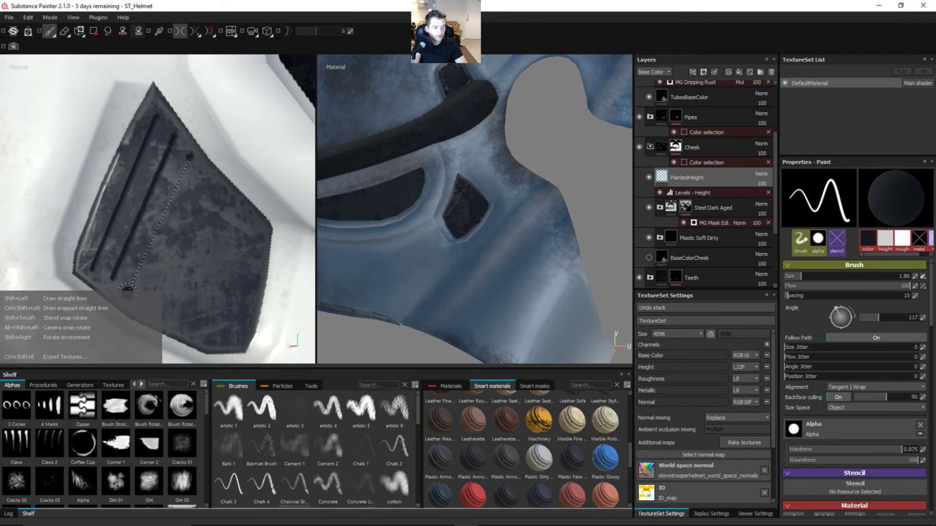
left_click(129, 288, "shift")
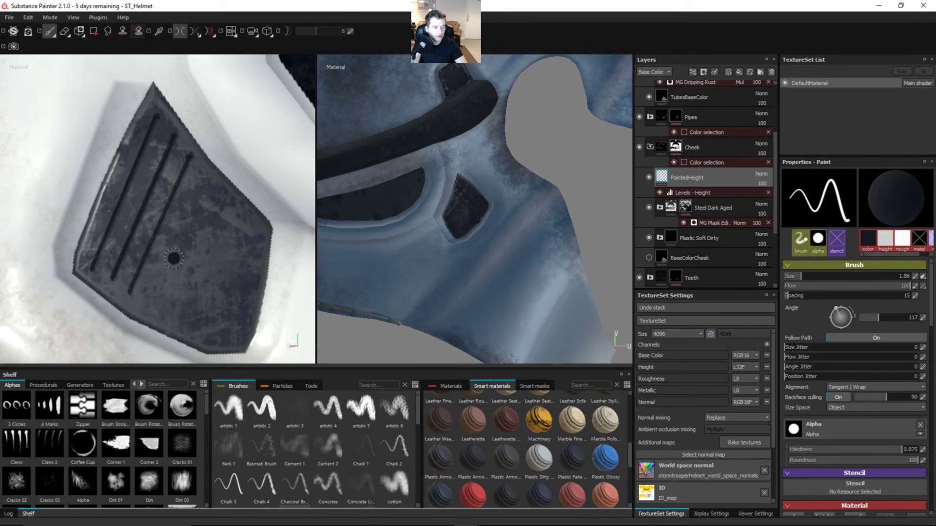
left_click(207, 176)
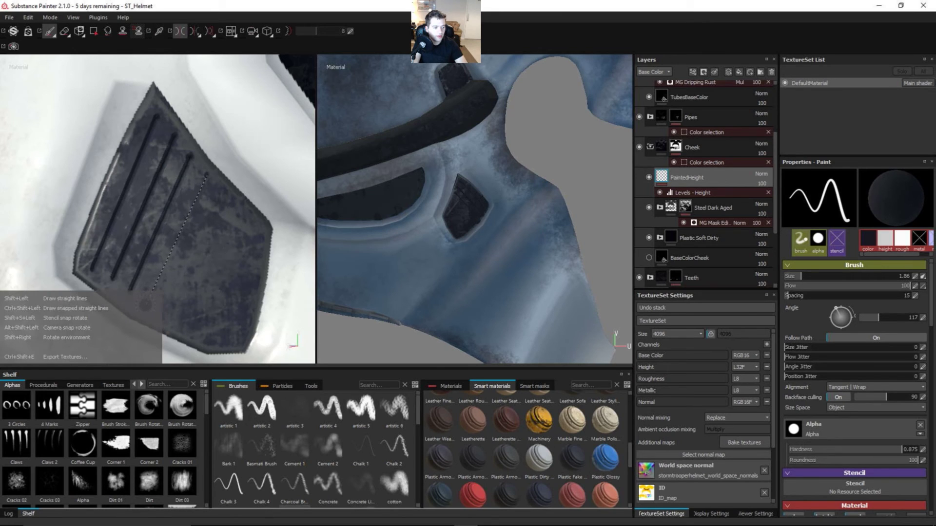
left_click(149, 306, "shift")
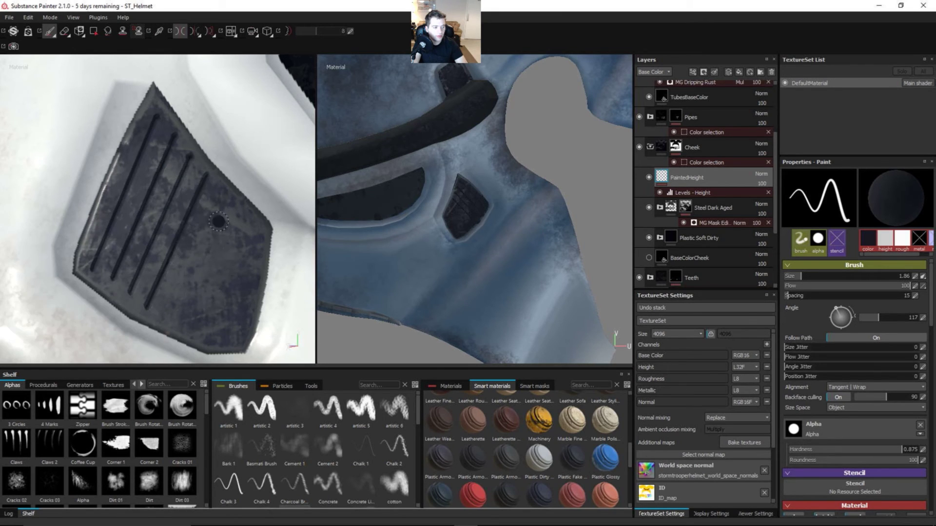
left_click(224, 193)
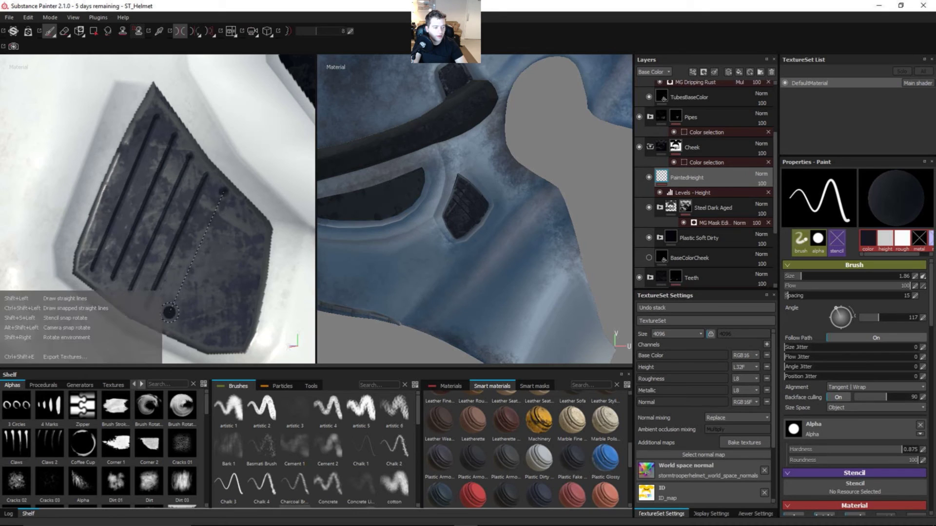
left_click(168, 315, "shift")
left_click(241, 207)
left_click(192, 317, "shift")
left_click(253, 227)
left_click(217, 328, "shift")
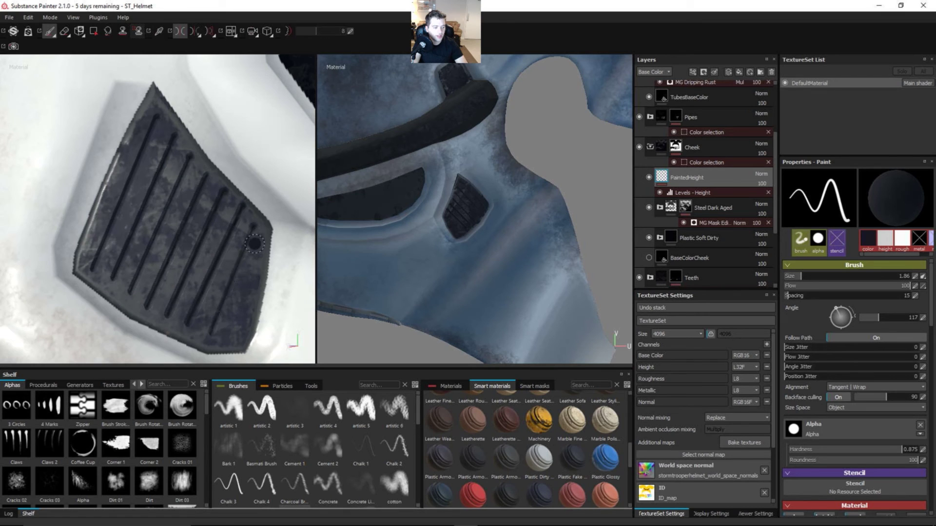
mouse_move(250, 241)
right_mouse_down("alt")
mouse_move(250, 227)
mouse_move(250, 273)
right_mouse_up("alt")
left_click_drag(250, 273, 157, 264, "alt")
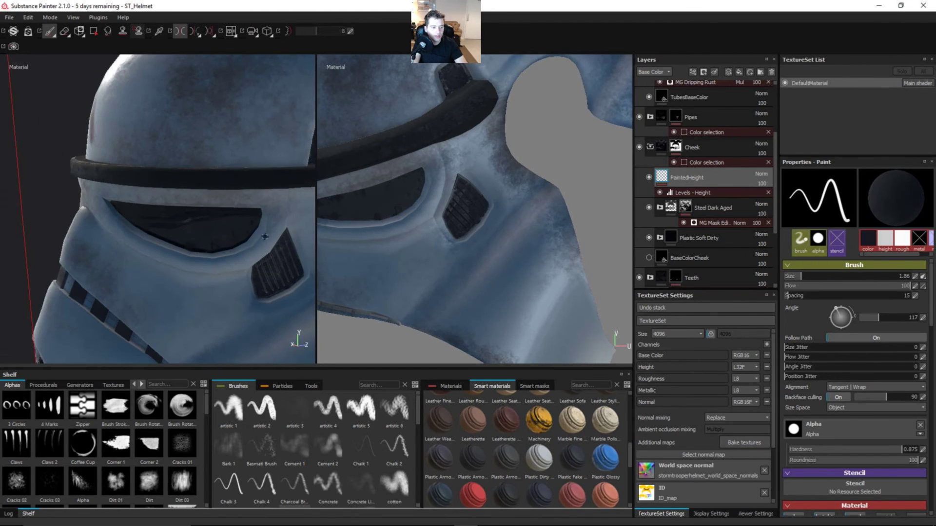
Set the Levels height effect's input black point to -0.276 and output low to -0.162
left_click_drag(244, 262, 167, 260, "alt")
left_click_drag(206, 224, 161, 222, "alt")
scroll(86, 274, "up", 3)
left_click_drag(200, 338, 234, 254, "alt")
scroll(294, 177, "up", 3)
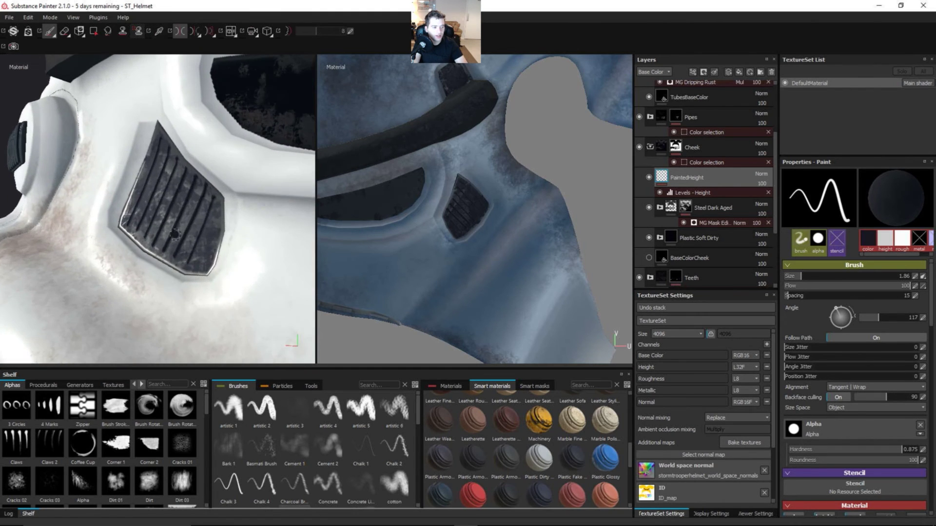
left_click(719, 192)
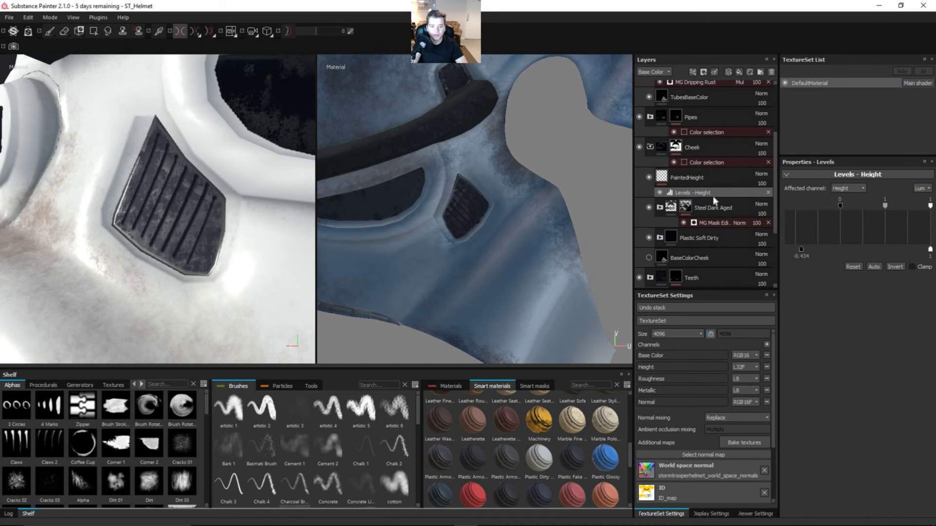
left_click_drag(839, 206, 815, 206)
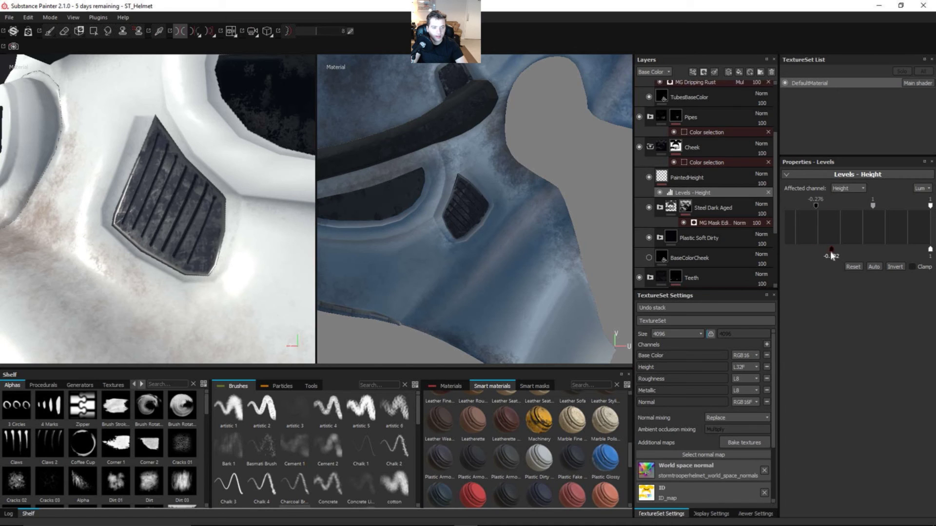
mouse_move(832, 253)
left_mouse_down()
mouse_move(891, 253)
mouse_move(827, 263)
left_mouse_up()
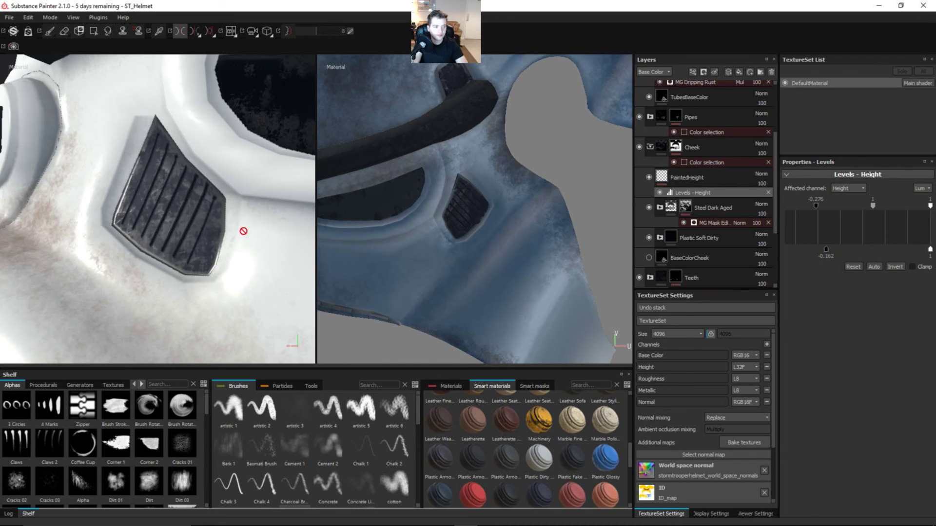
scroll(288, 231, "up", 6)
left_click_drag(262, 259, 238, 255, "alt")
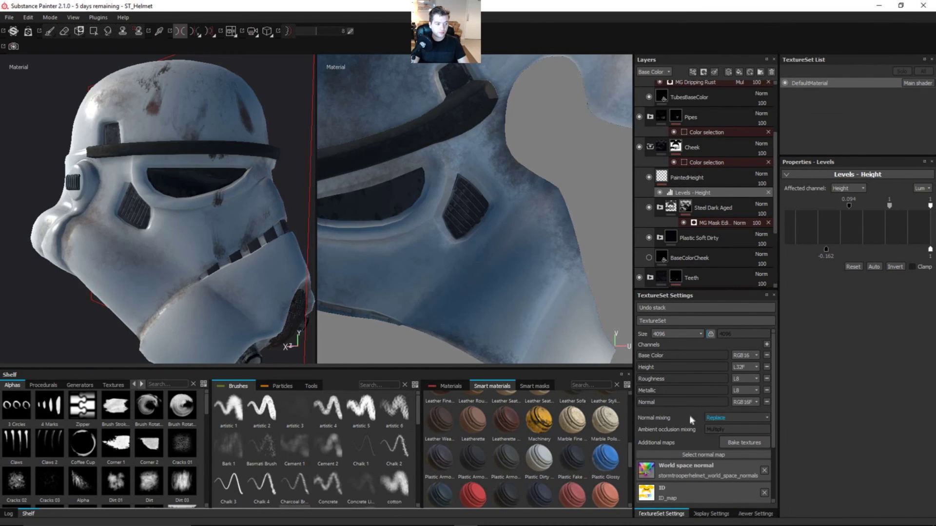
Switch off the symmetry toggle and orbit to a side view of the helmet
left_click_drag(221, 156, 171, 48, "alt")
left_click(181, 31)
mouse_move(182, 218)
left_mouse_down("alt")
mouse_move(50, 219)
mouse_move(159, 224)
mouse_move(169, 237)
mouse_move(142, 286)
left_mouse_up("alt")
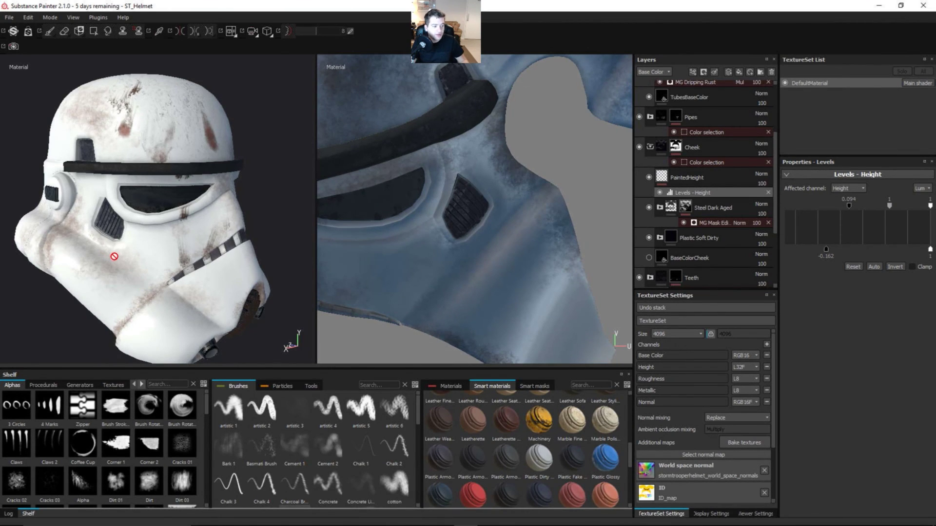